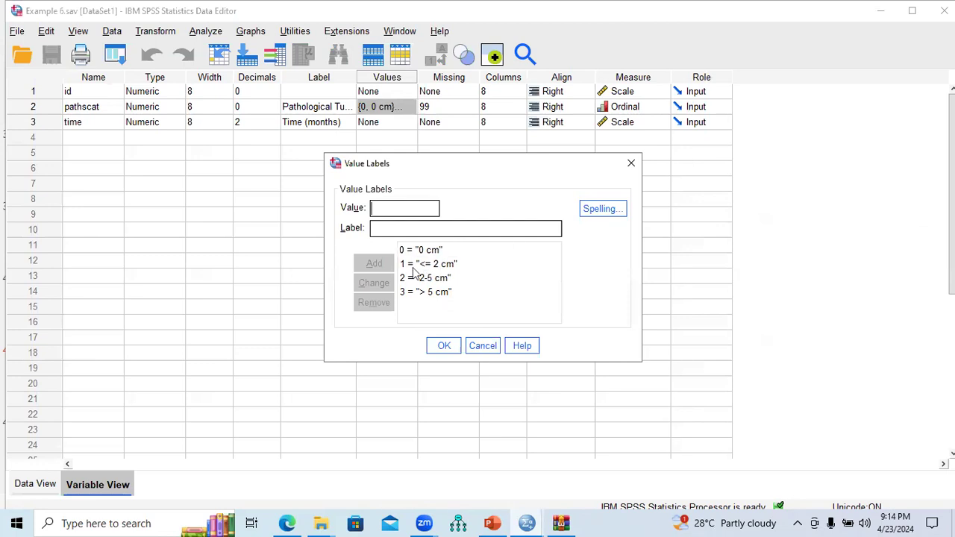
Review the Example 6 task on the PowerPoint slide and return to the SPSS data editor.
left_click(631, 165)
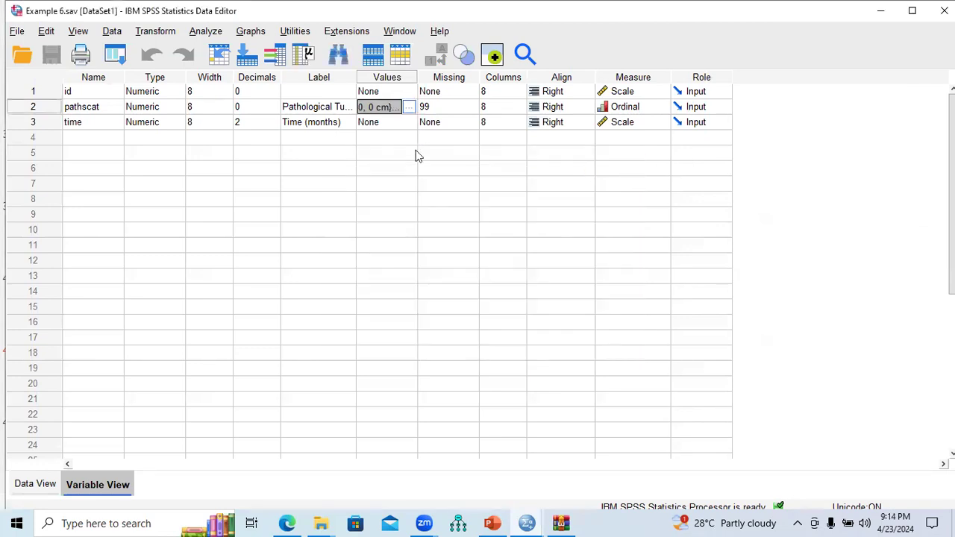
left_click(83, 127)
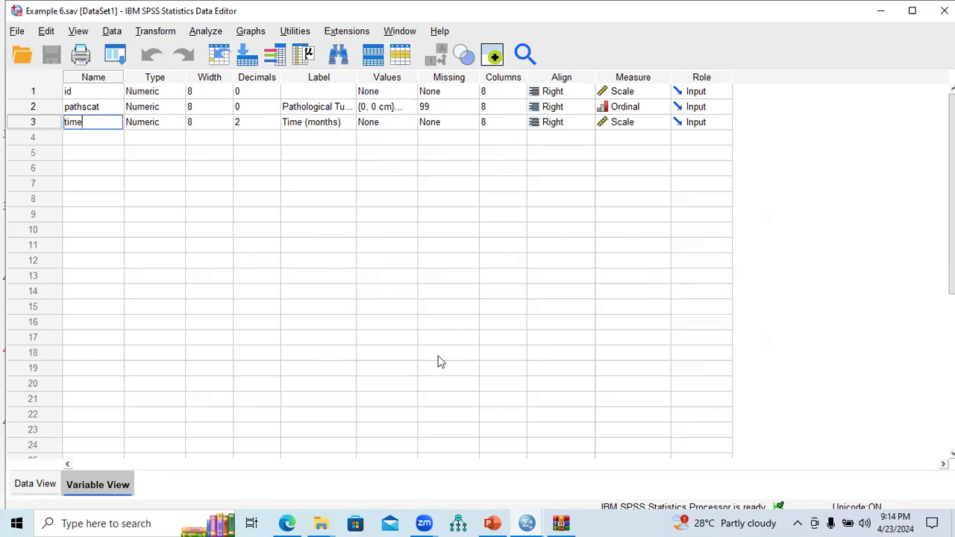
left_click(492, 523)
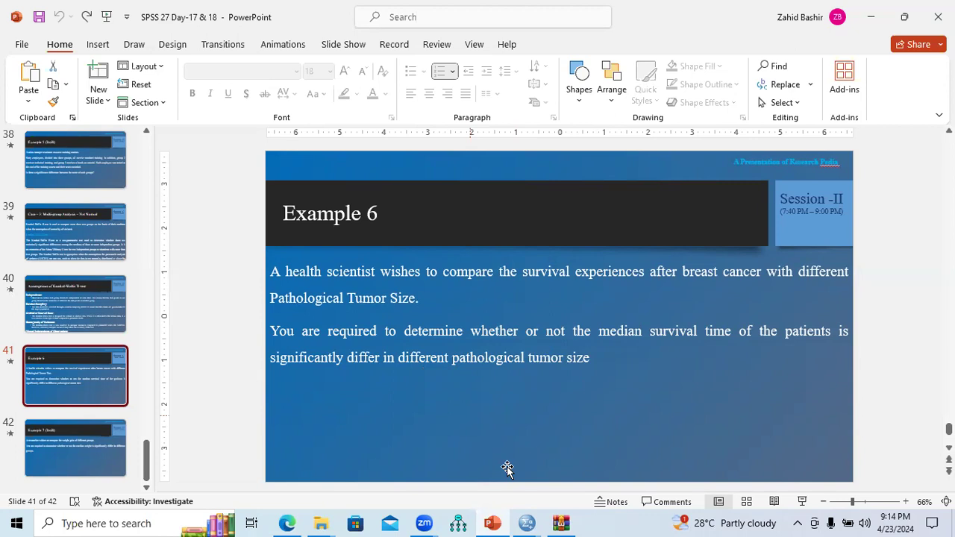
mouse_move(528, 522)
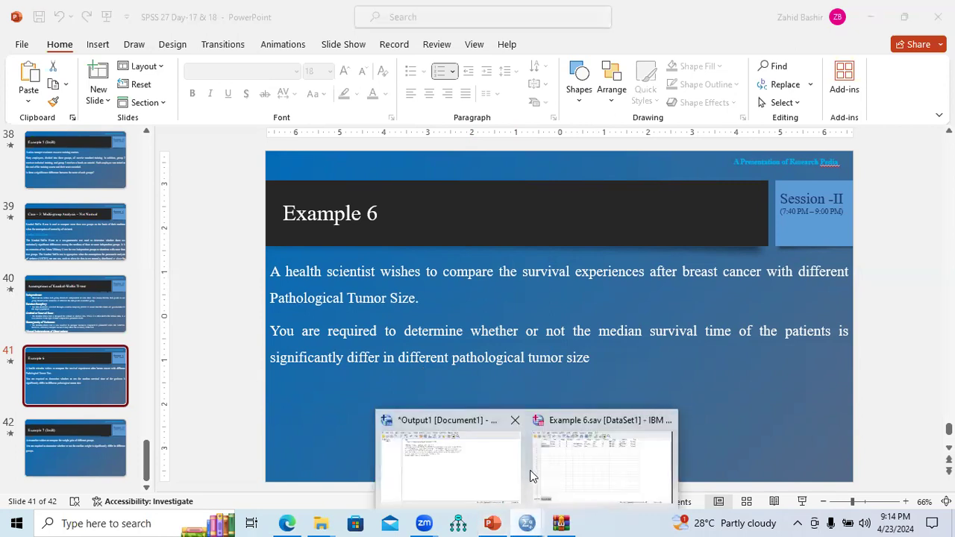
left_click(577, 466)
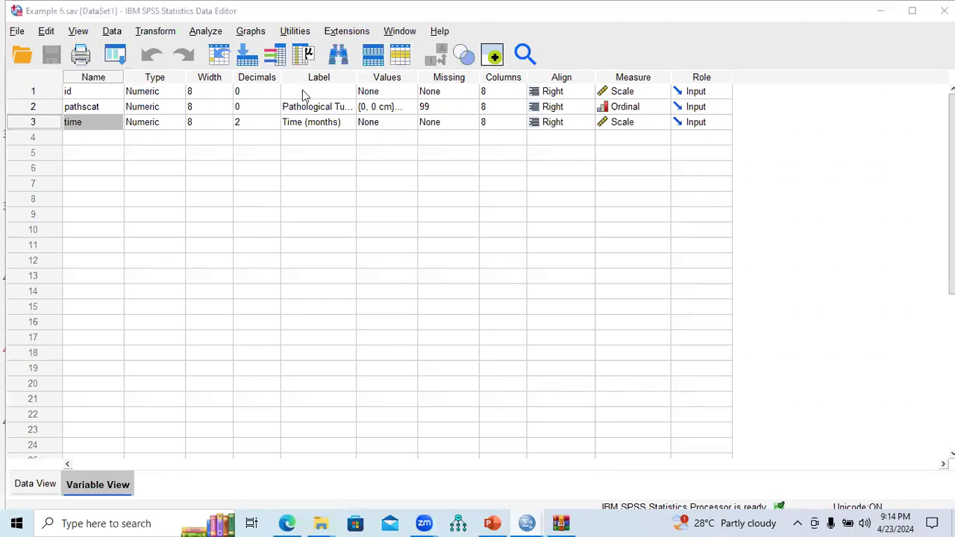
left_click(218, 36)
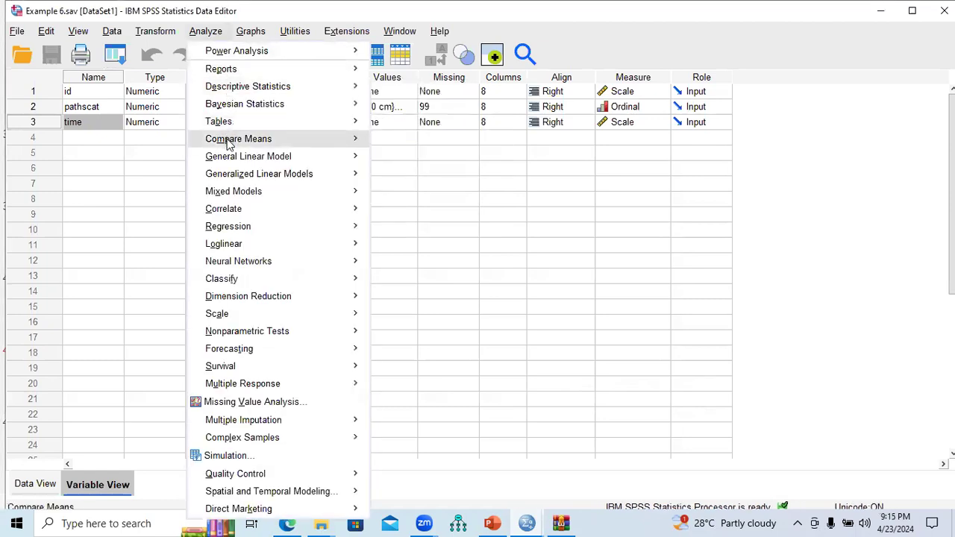
mouse_move(229, 143)
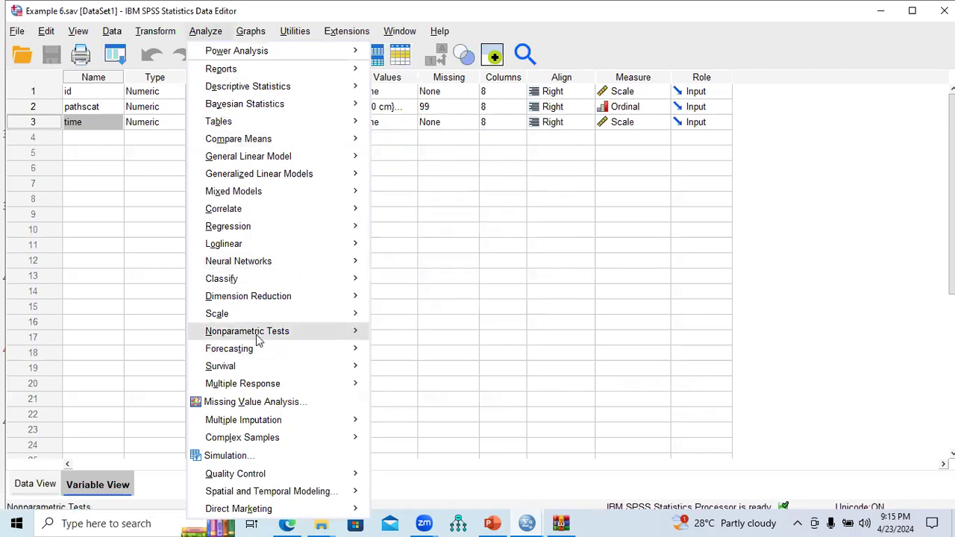
mouse_move(258, 340)
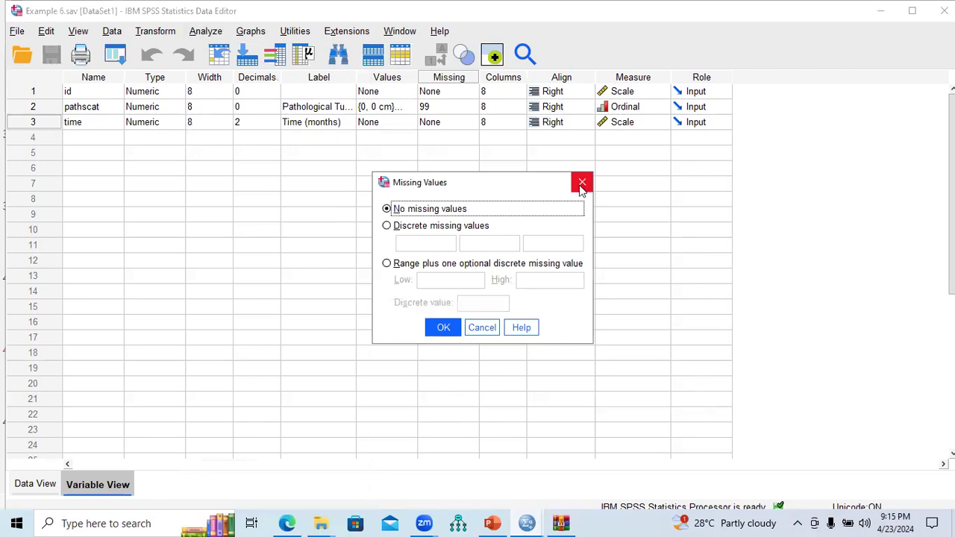
left_click(582, 183)
Run a One-Sample Kolmogorov-Smirnov normality test on Time (months).
left_click(39, 489)
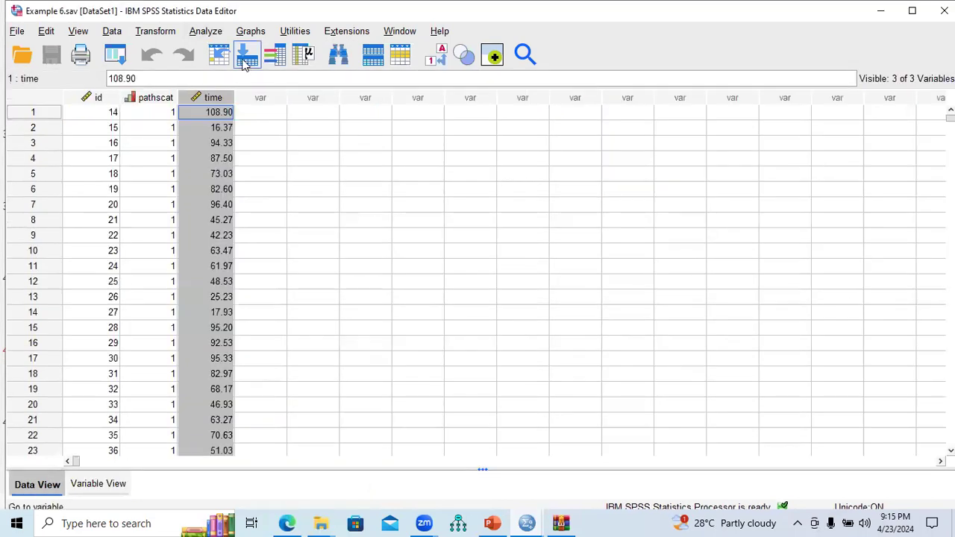
left_click(206, 33)
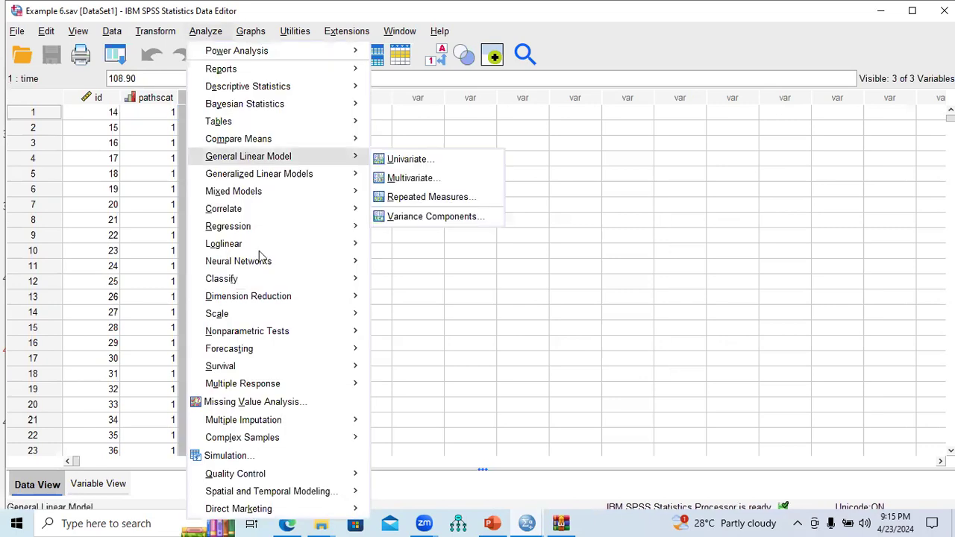
mouse_move(271, 337)
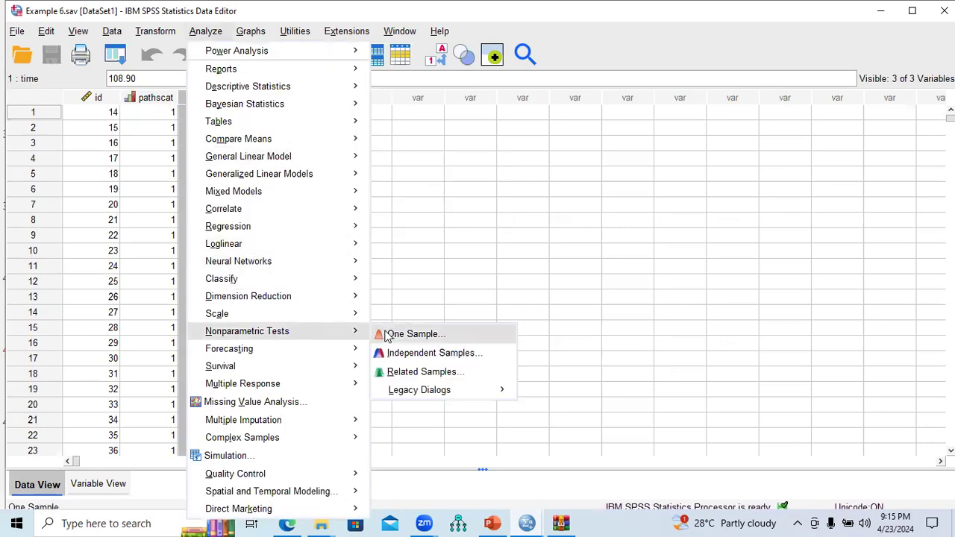
mouse_move(454, 388)
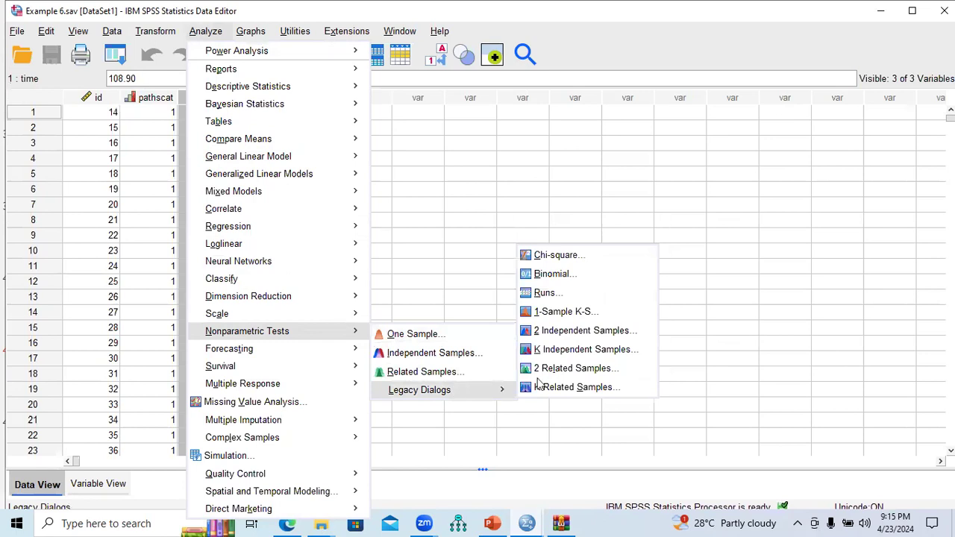
left_click(556, 313)
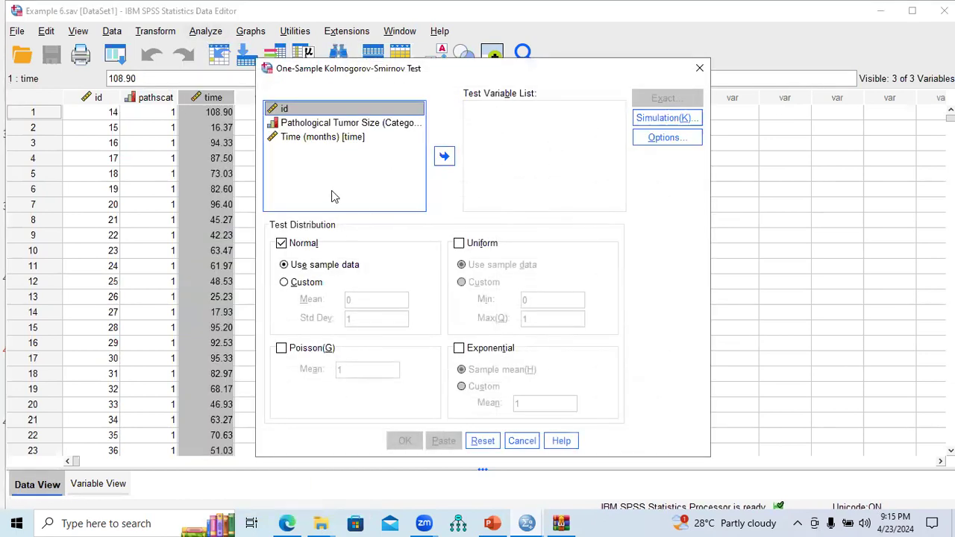
left_click(328, 141)
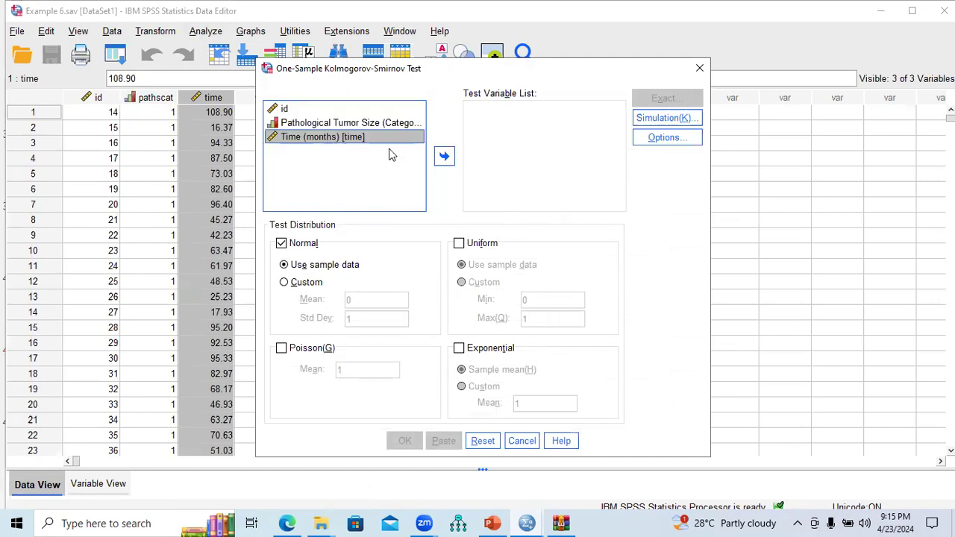
left_click(444, 158)
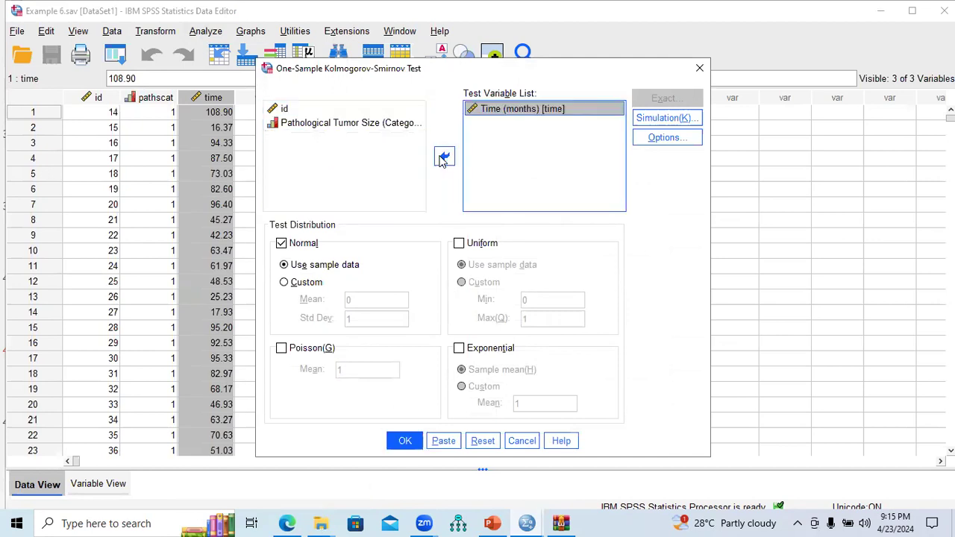
left_click(405, 441)
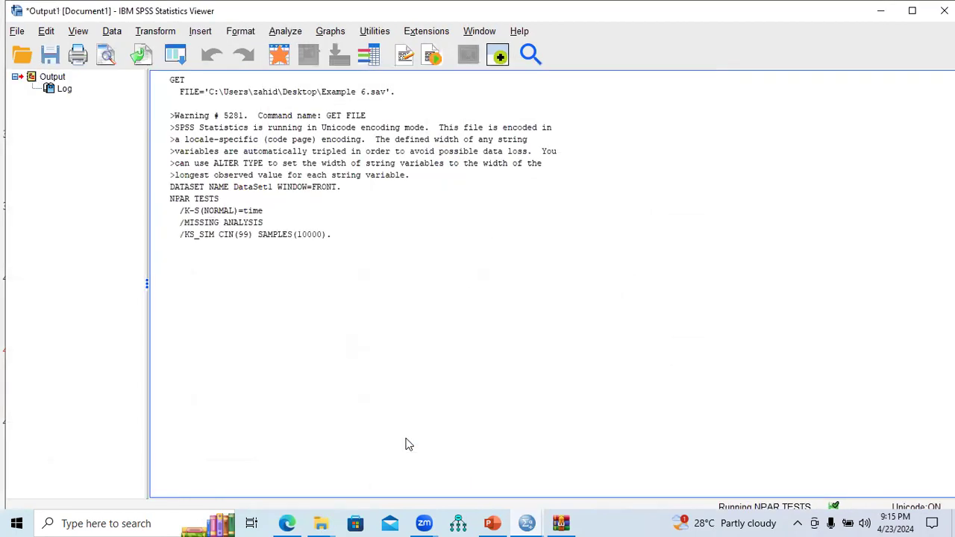
Open the K Independent Samples nonparametric test and add Time (months) as the test variable.
scroll(347, 377, "down", 5)
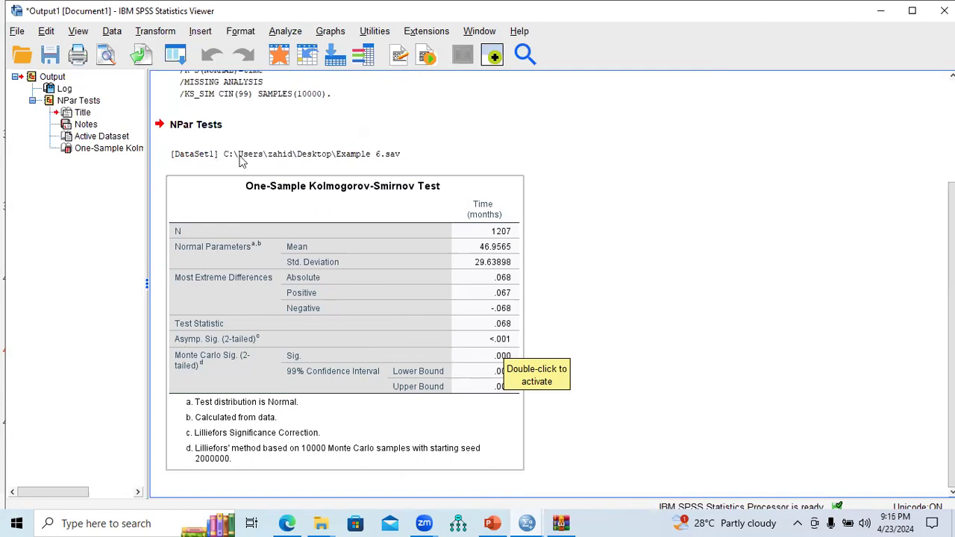
left_click(286, 33)
mouse_move(322, 337)
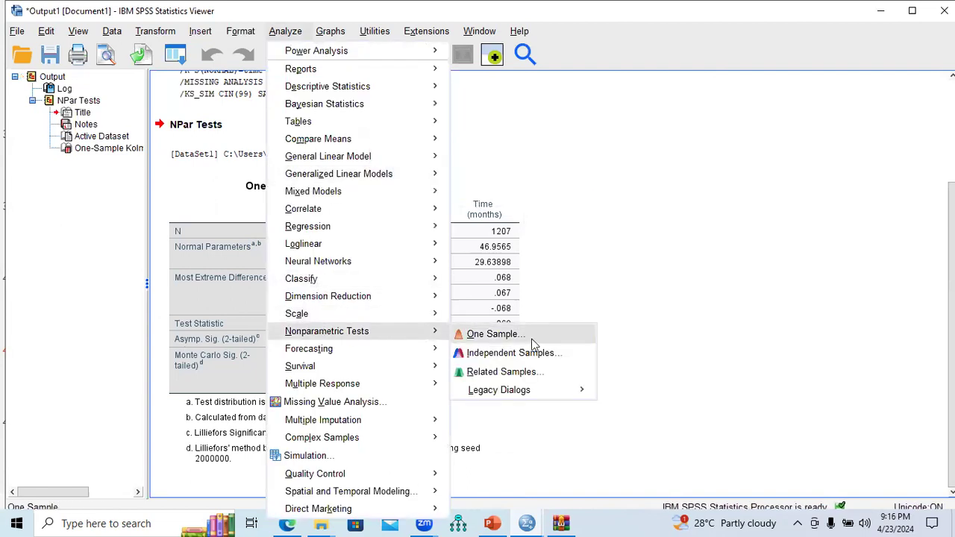
mouse_move(537, 390)
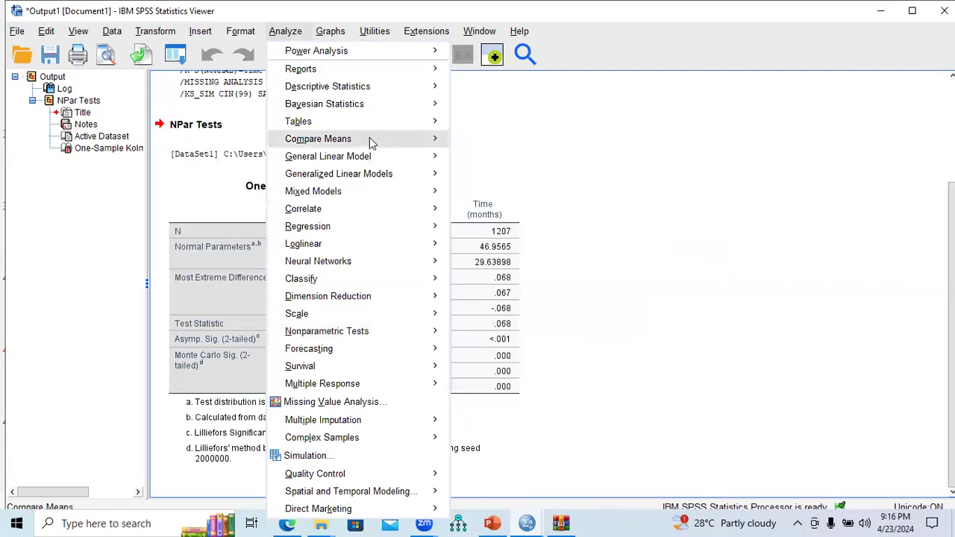
mouse_move(376, 144)
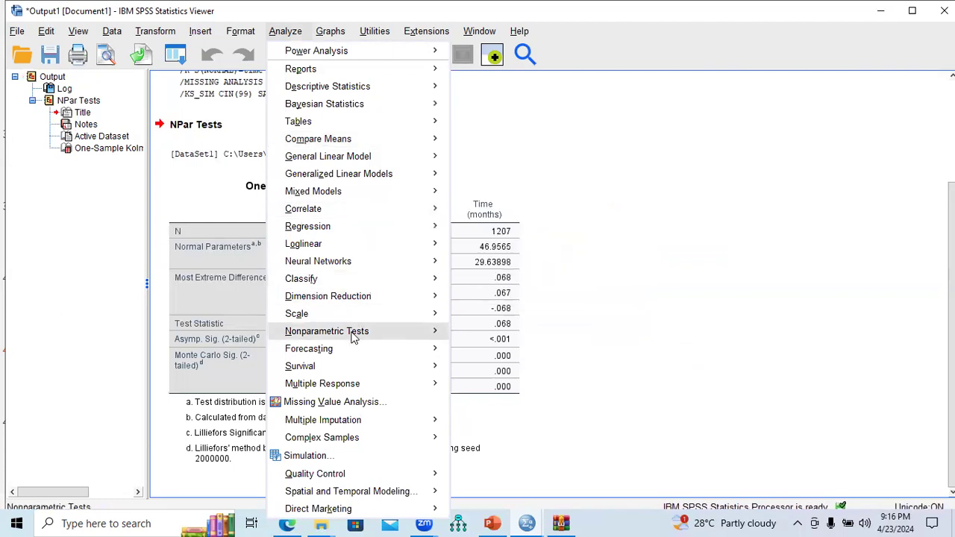
mouse_move(354, 338)
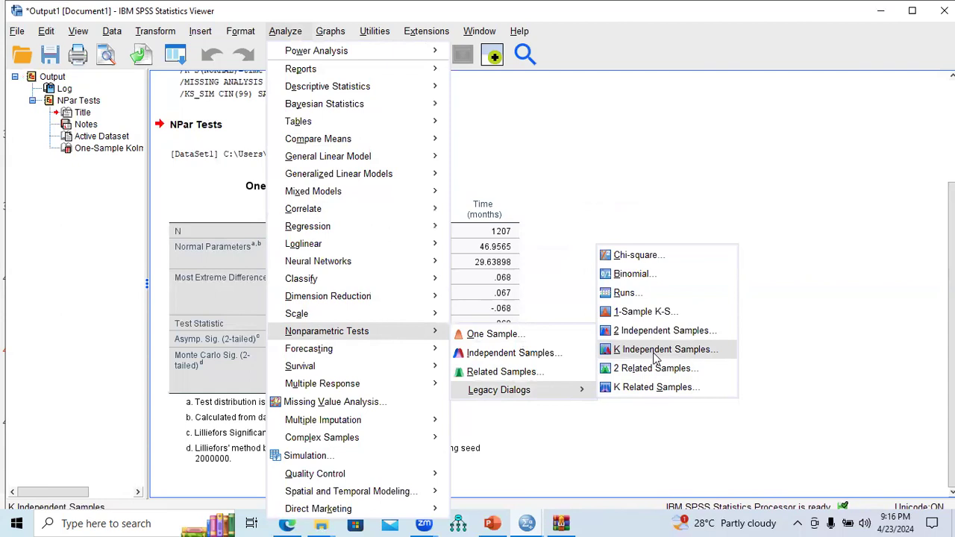
left_click(655, 357)
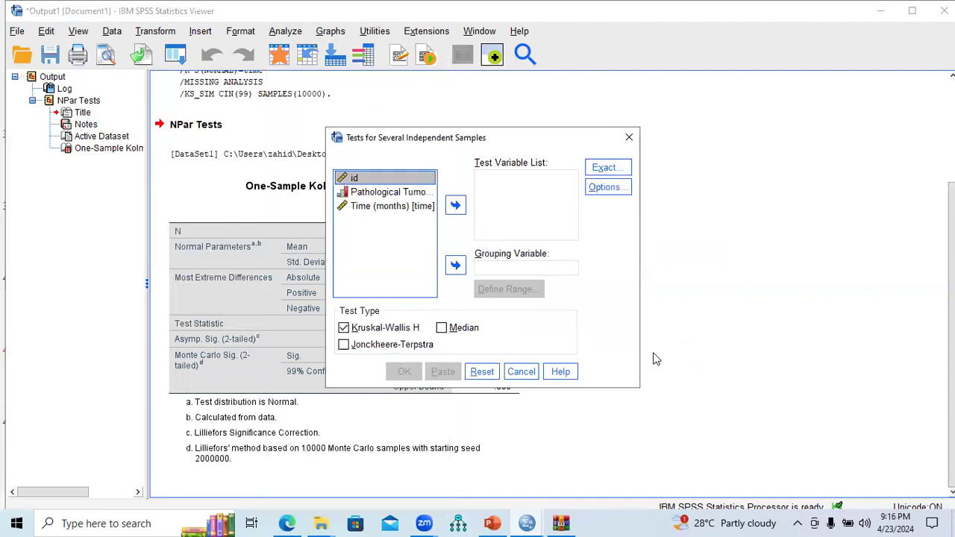
left_click(394, 212)
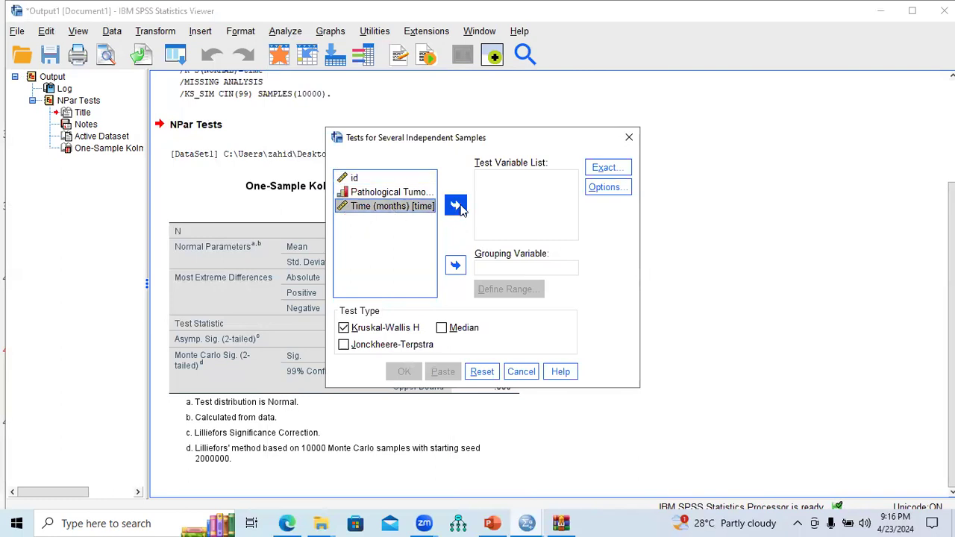
left_click(456, 206)
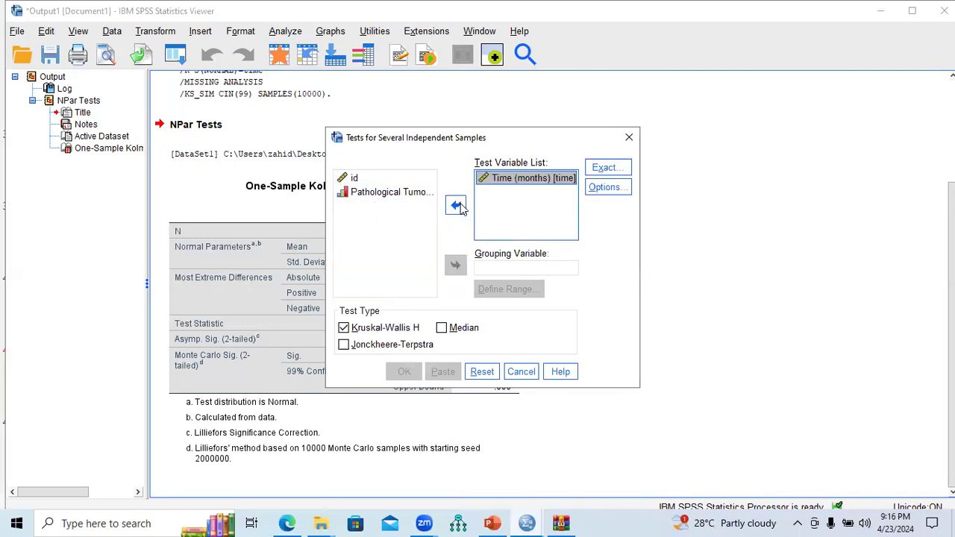
Set Pathological Tumor Size (pathscat) as the grouping variable and open its range definition.
left_click(387, 197)
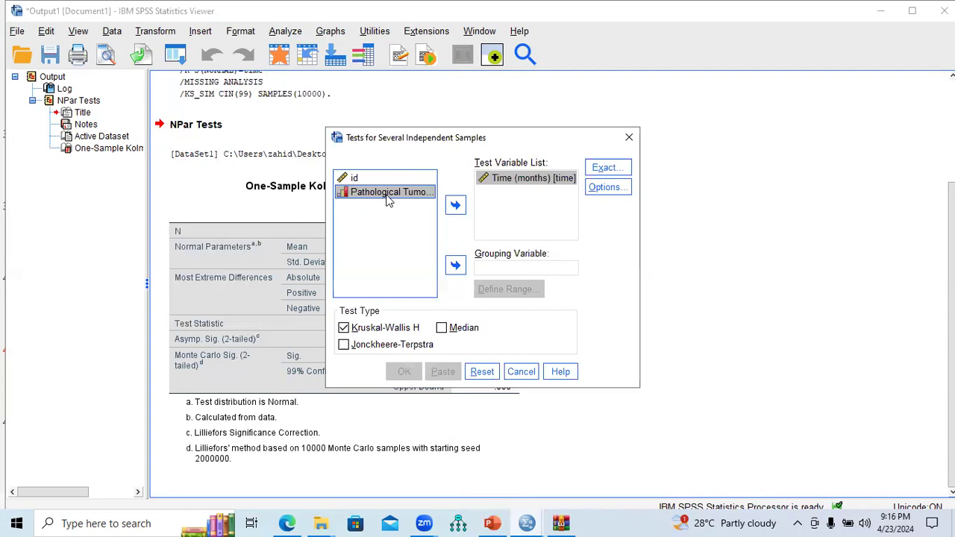
left_click(455, 266)
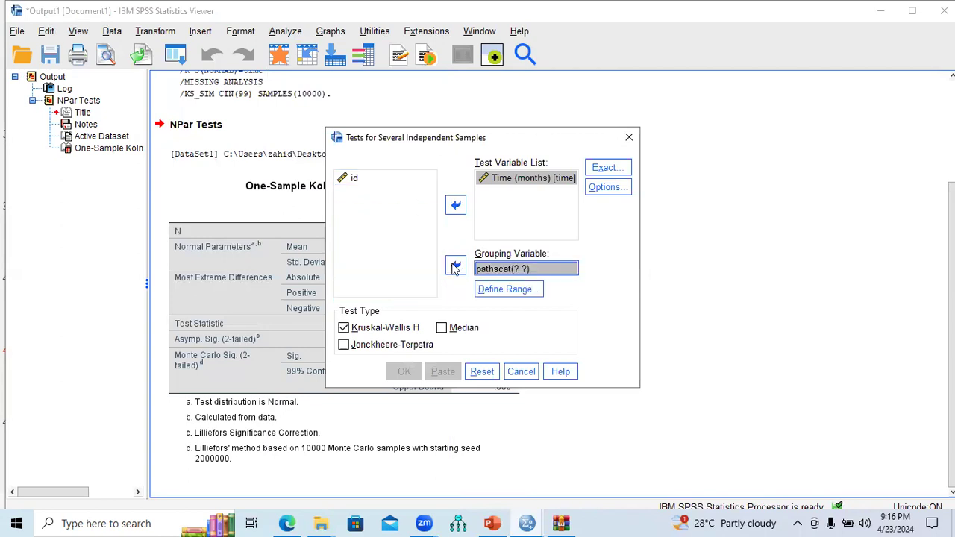
left_click(510, 290)
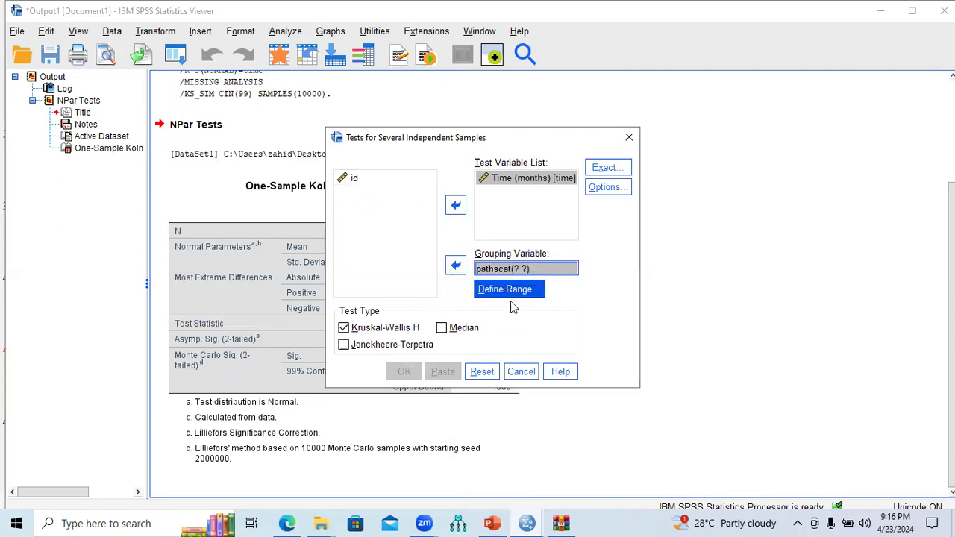
left_click(511, 295)
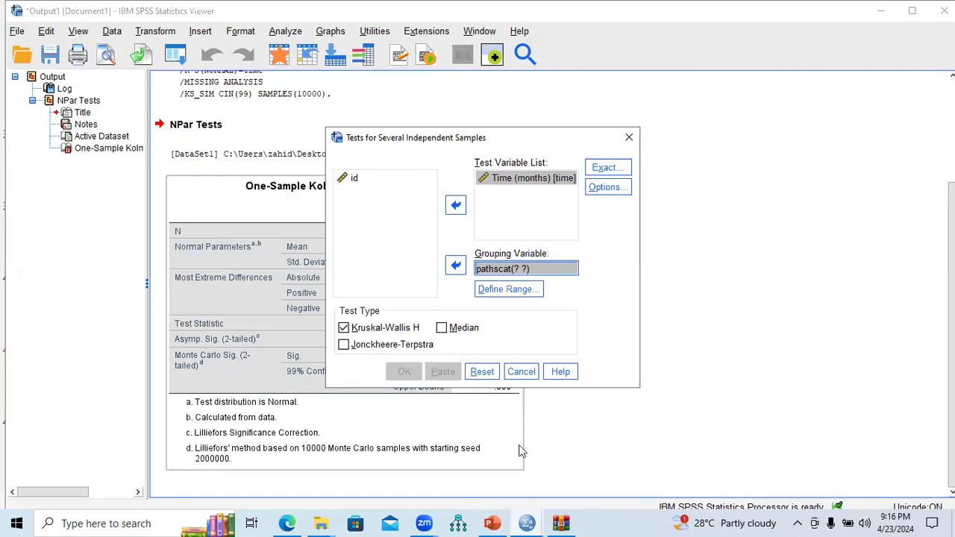
Check the value labels coded for pathscat in the data editor's Variable View.
left_click(526, 428)
mouse_move(526, 522)
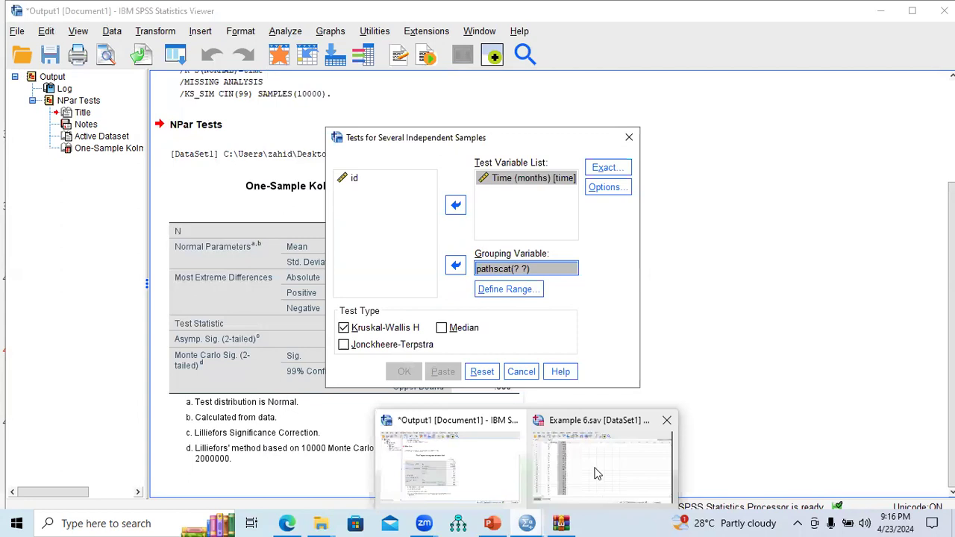
left_click(596, 473)
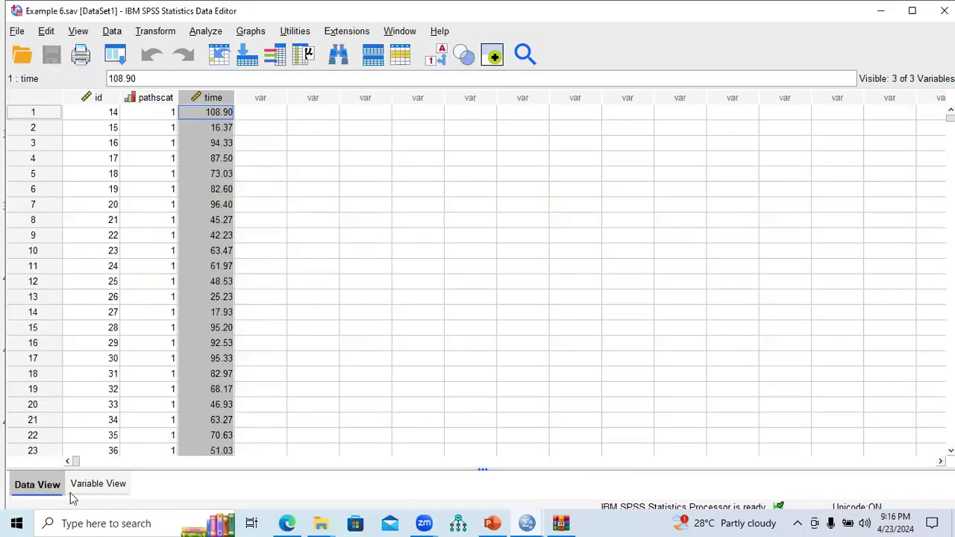
left_click(91, 484)
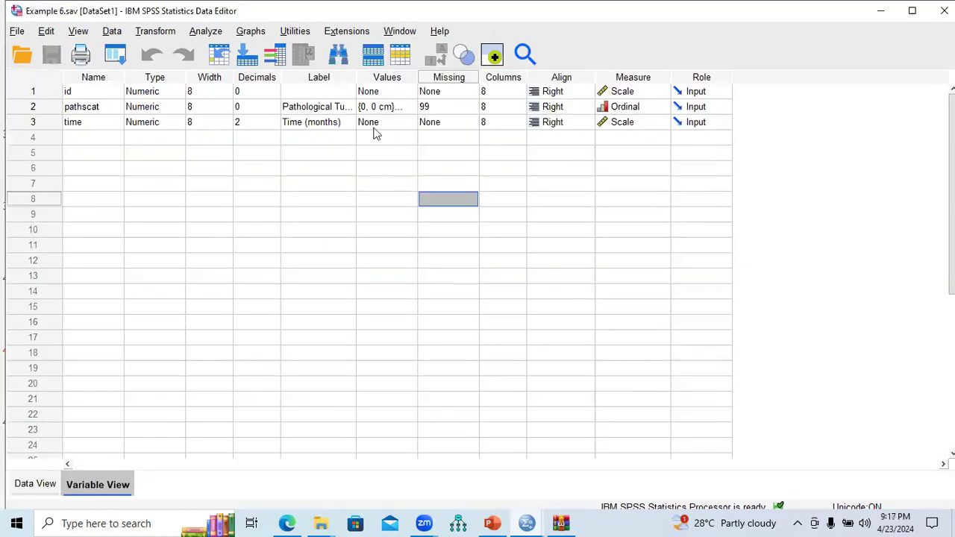
double_click(412, 108)
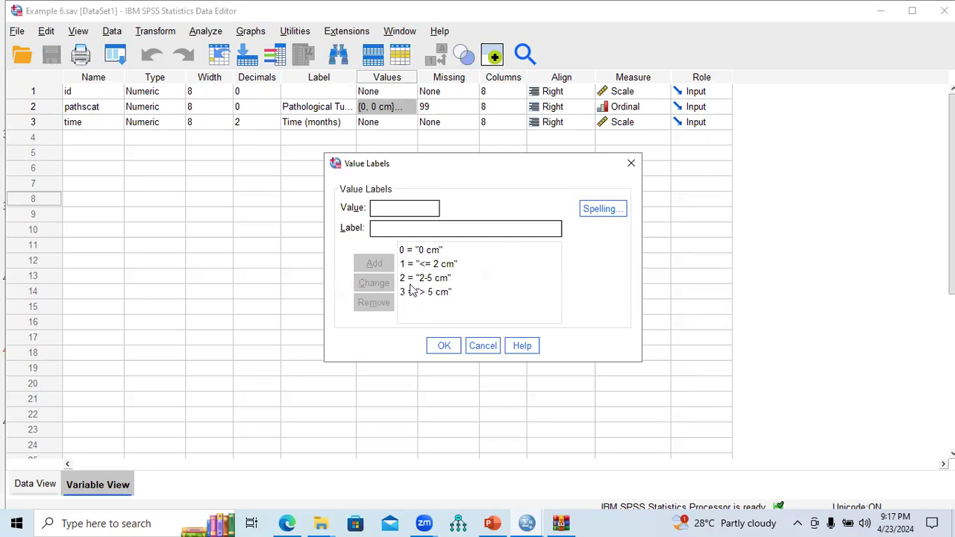
left_click(631, 164)
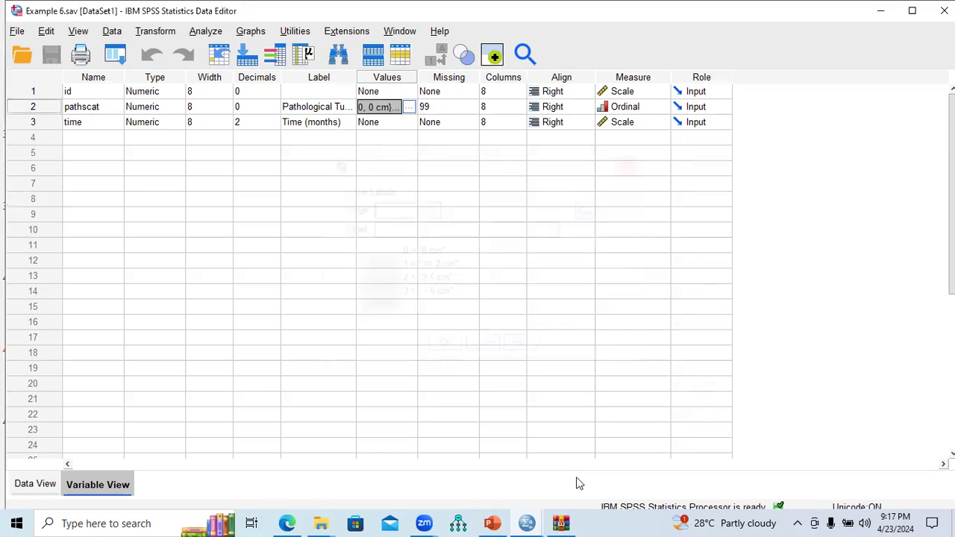
Set the grouping variable range to minimum 0 and maximum 3, then run the Kruskal-Wallis H test.
left_click(527, 522)
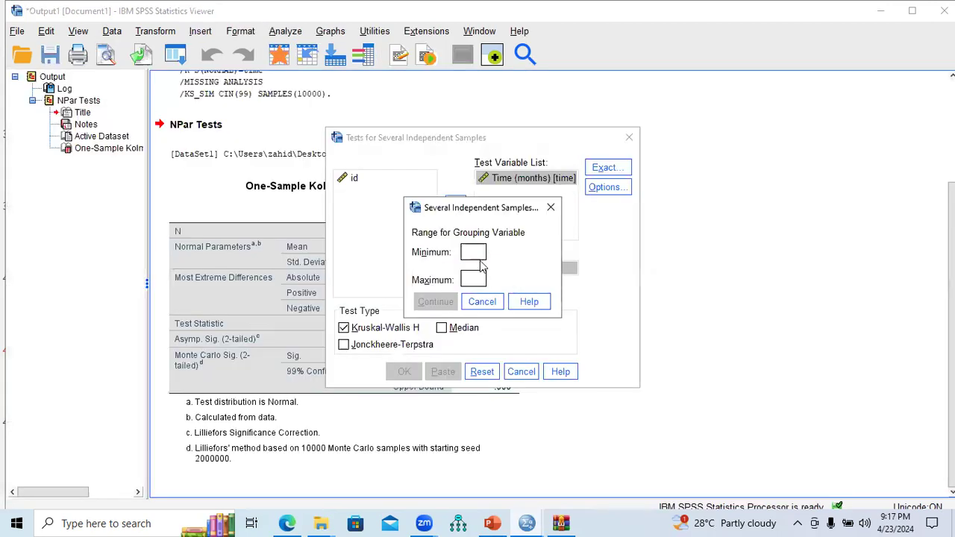
type("0")
left_click(472, 279)
type("3")
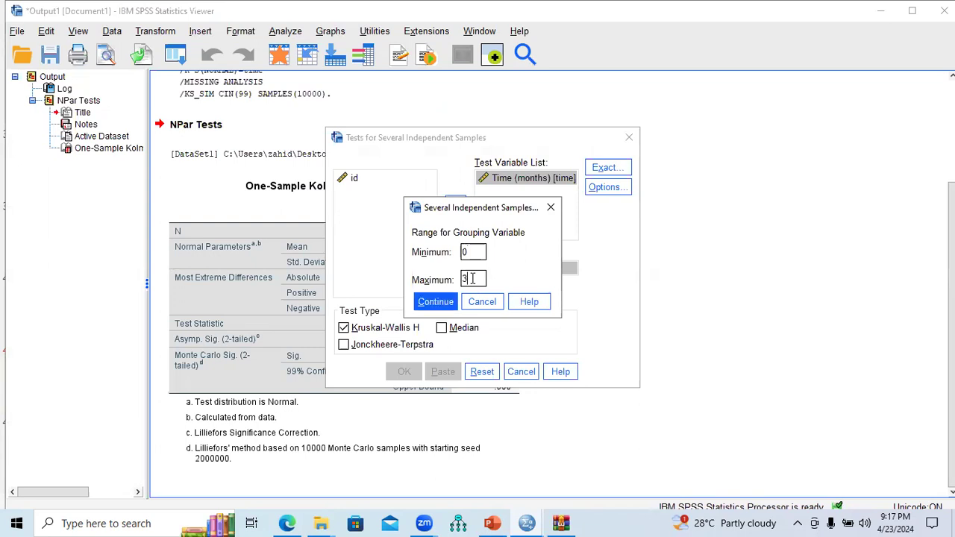
left_click(439, 303)
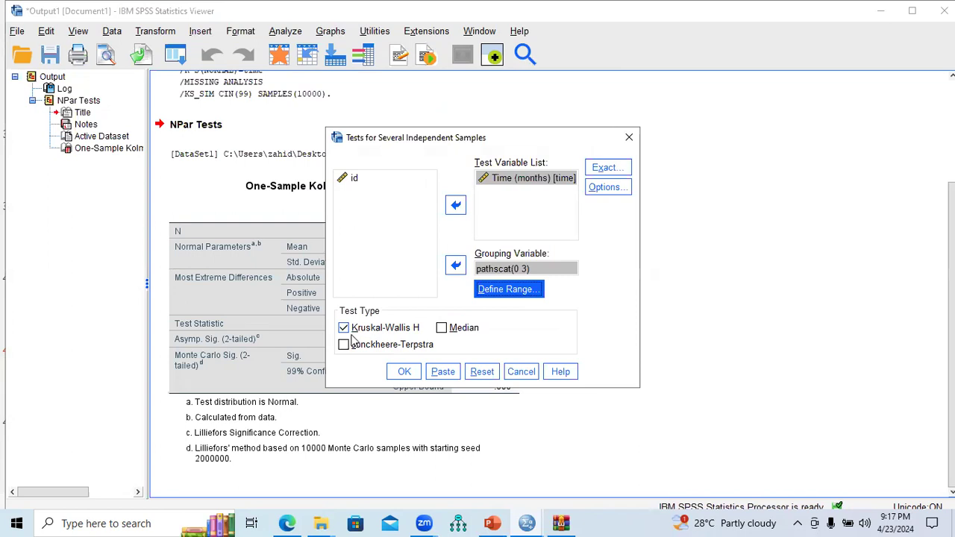
left_click(402, 372)
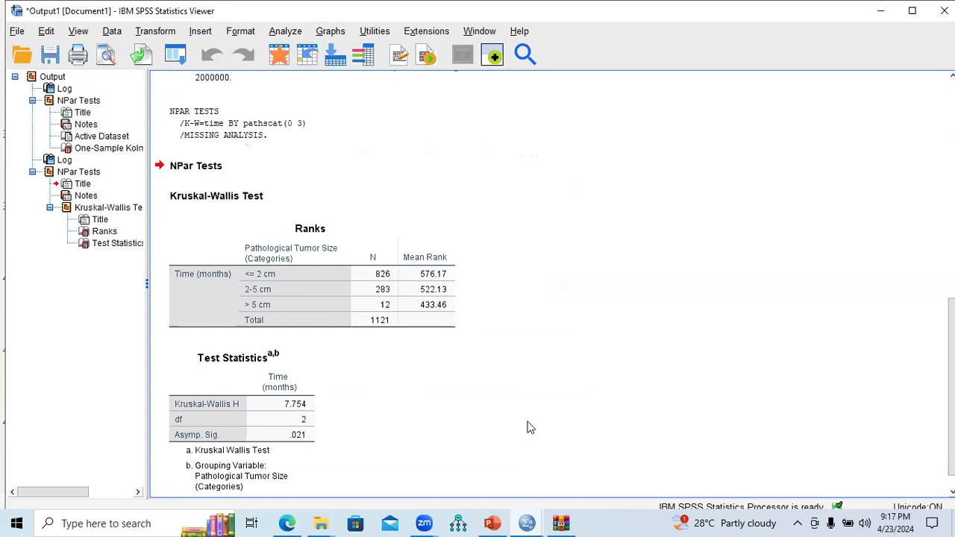
Examine the Ranks and Test Statistics tables of the Kruskal-Wallis output.
left_click(292, 409)
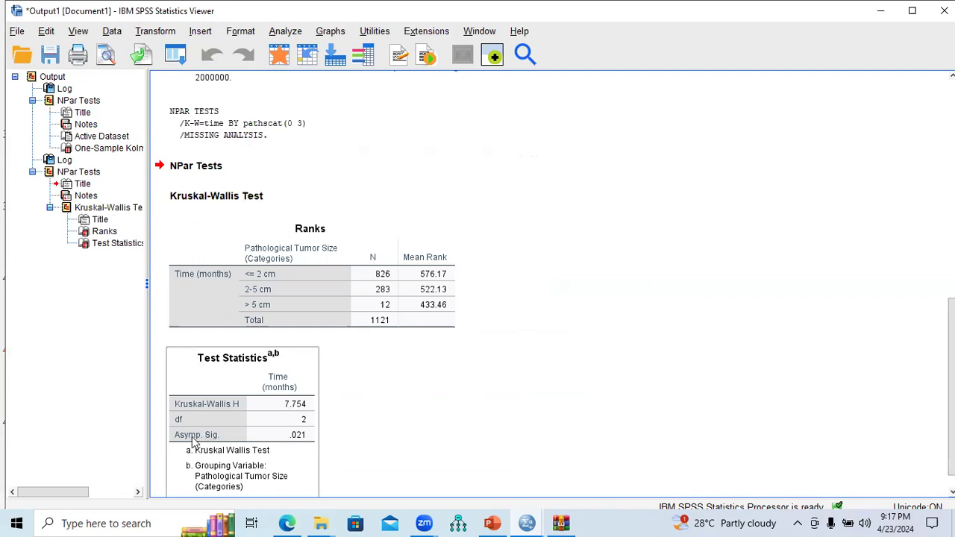
scroll(192, 442, "down", 1)
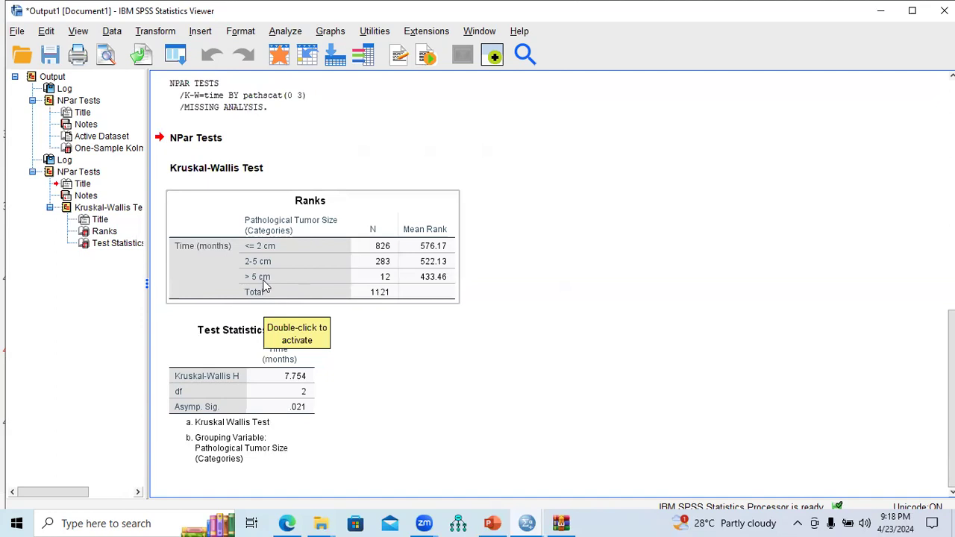
scroll(266, 292, "up", 3)
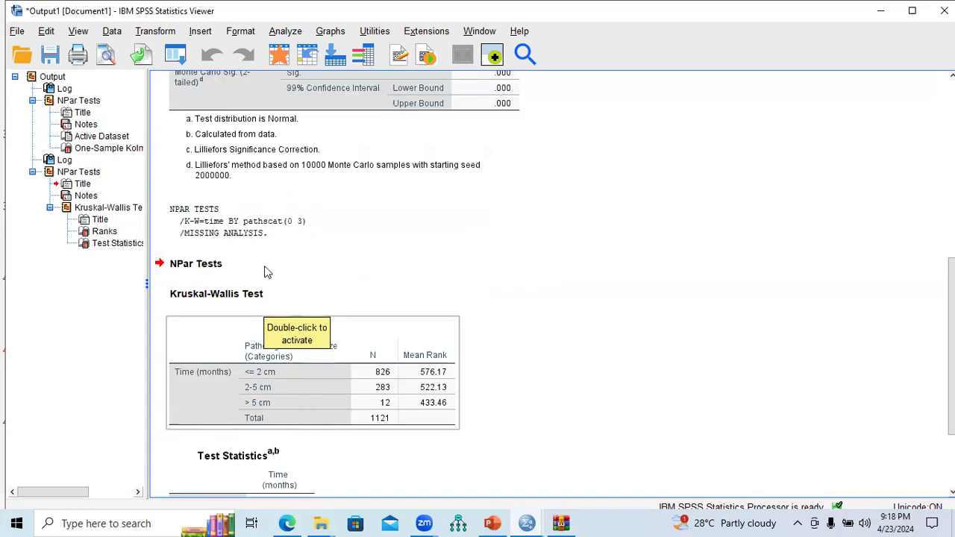
scroll(313, 283, "down", 3)
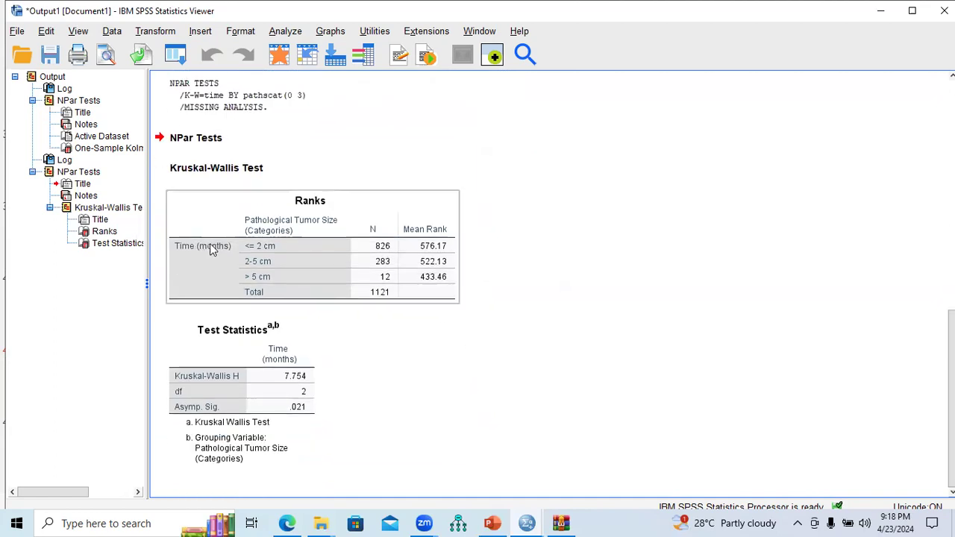
left_click(302, 267)
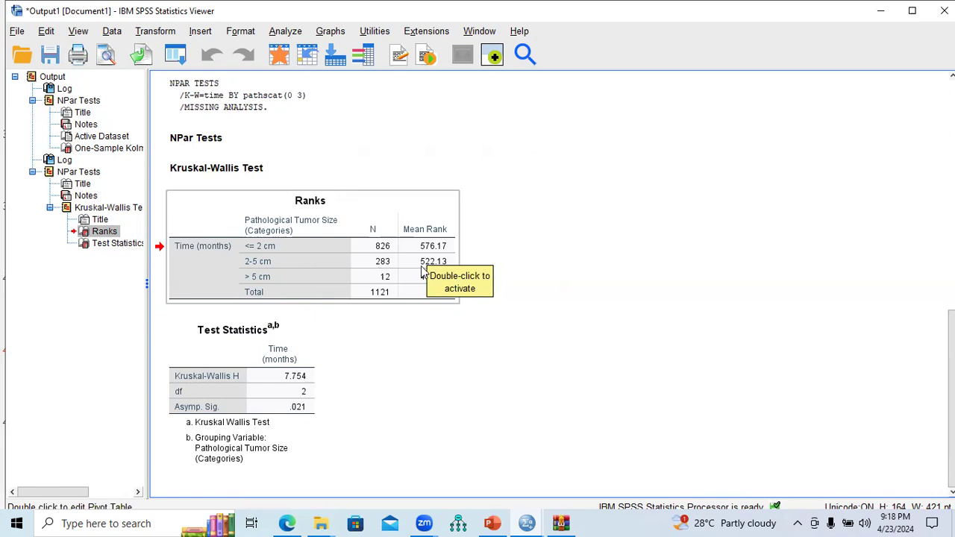
left_click(558, 305)
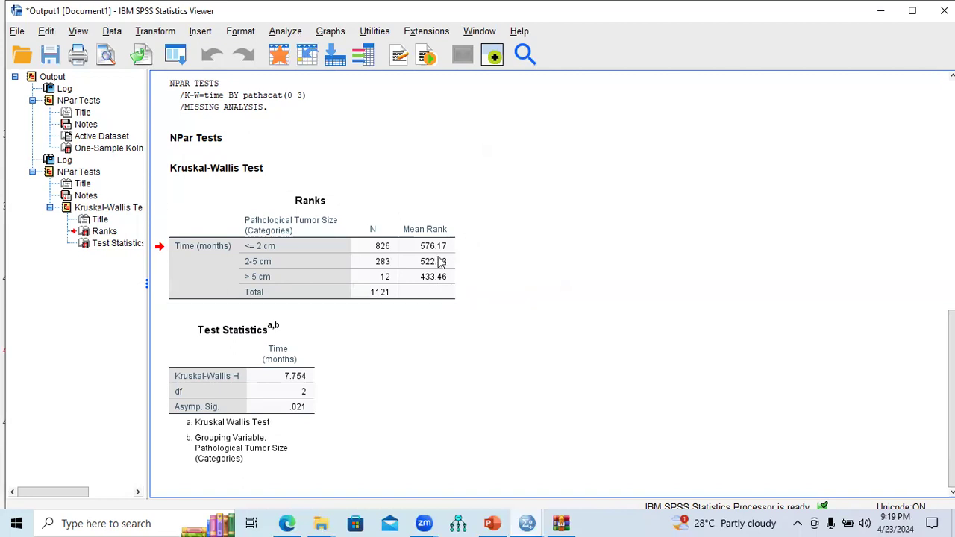
Switch to the data editor's Data View and look over the pathscat and time columns.
left_click(528, 523)
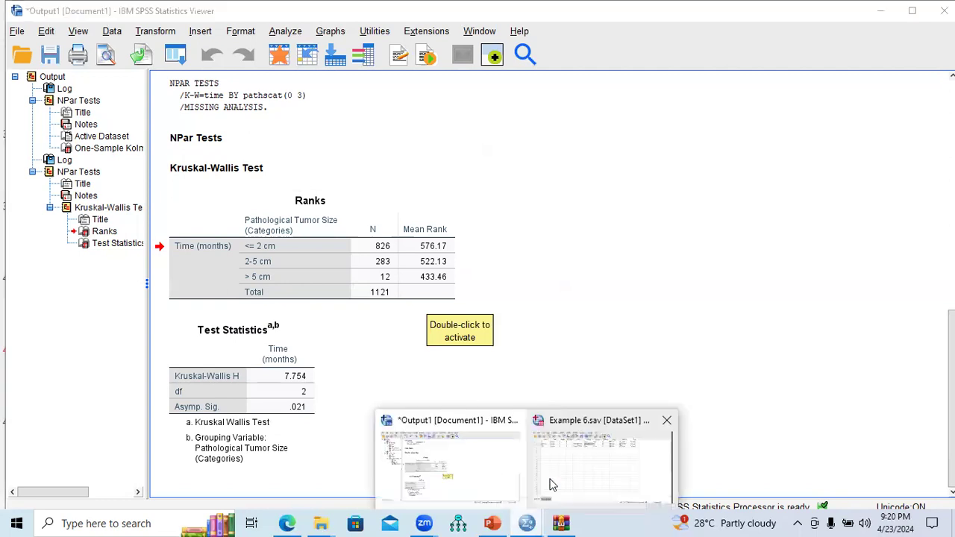
left_click(603, 440)
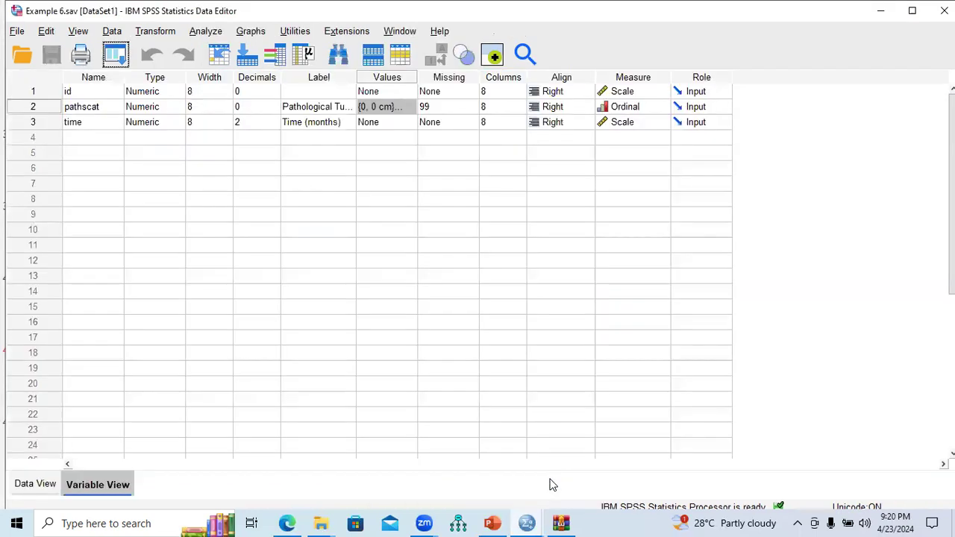
left_click(49, 484)
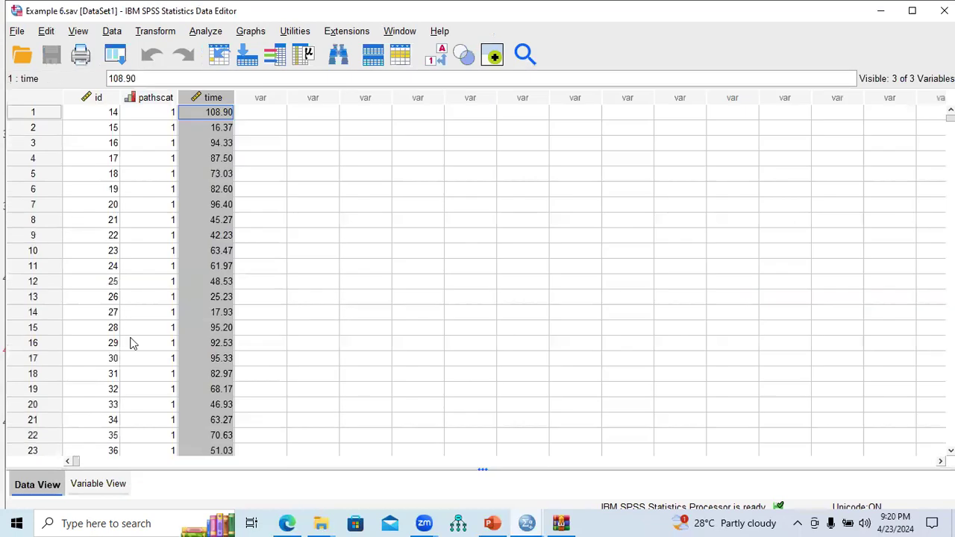
left_click(152, 99)
left_click(212, 98)
Switch to PowerPoint to compare the example task slides with the Kruskal-Wallis output.
key("alt+Tab")
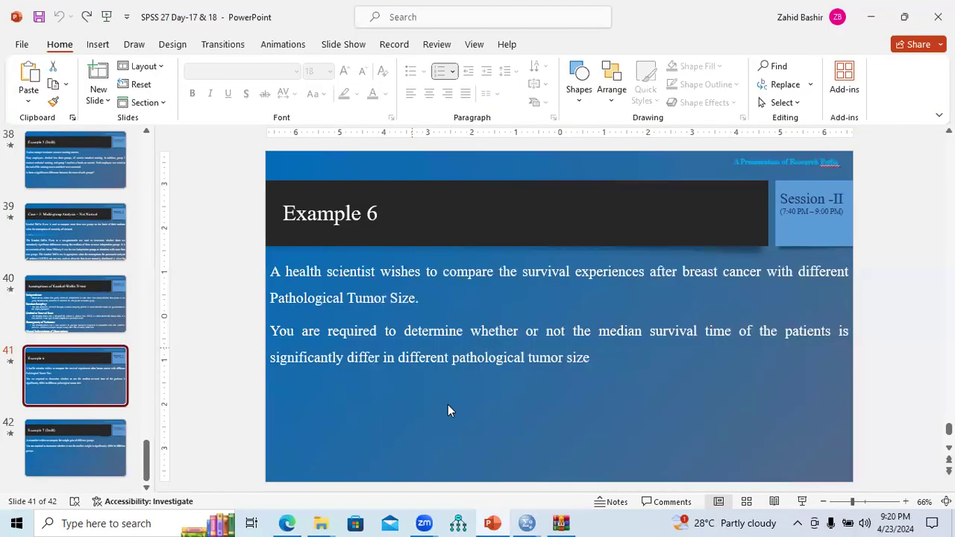
left_click(526, 522)
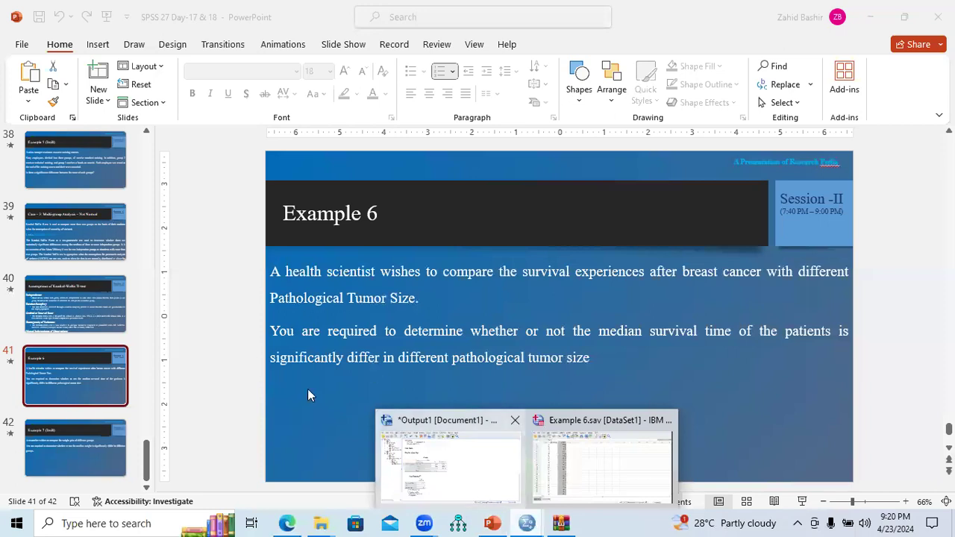
key("alt+Tab")
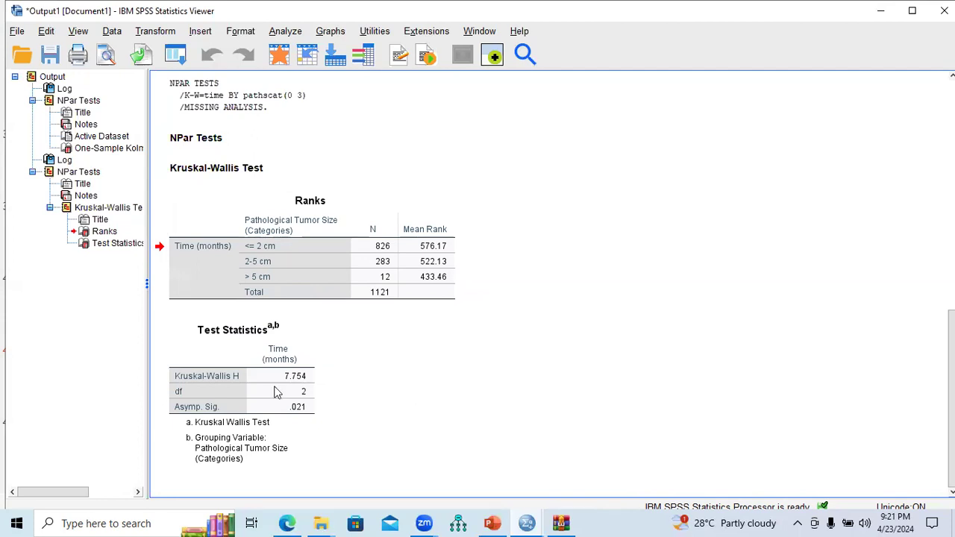
key("alt+Tab")
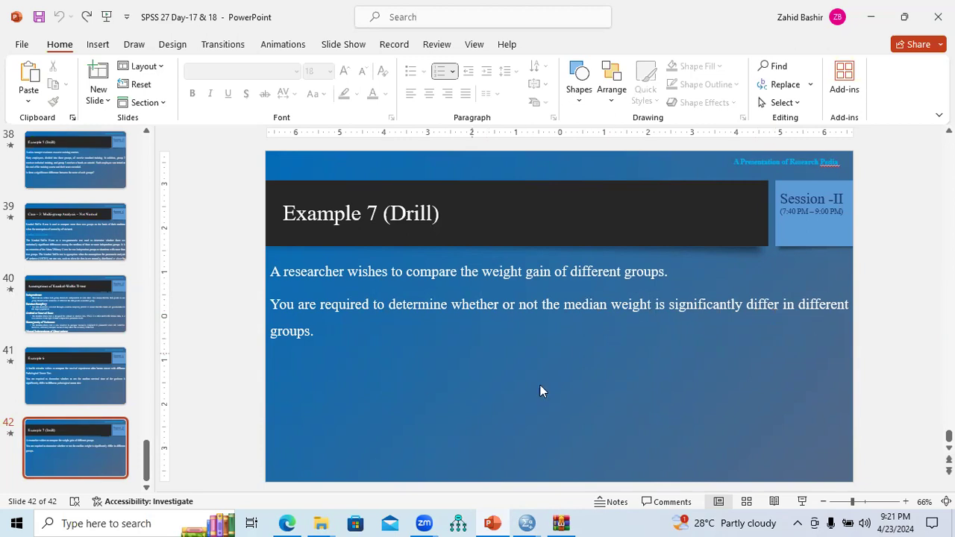
Open the Example 7.sav data file from the Desktop in the data editor.
left_click(528, 522)
left_click(573, 481)
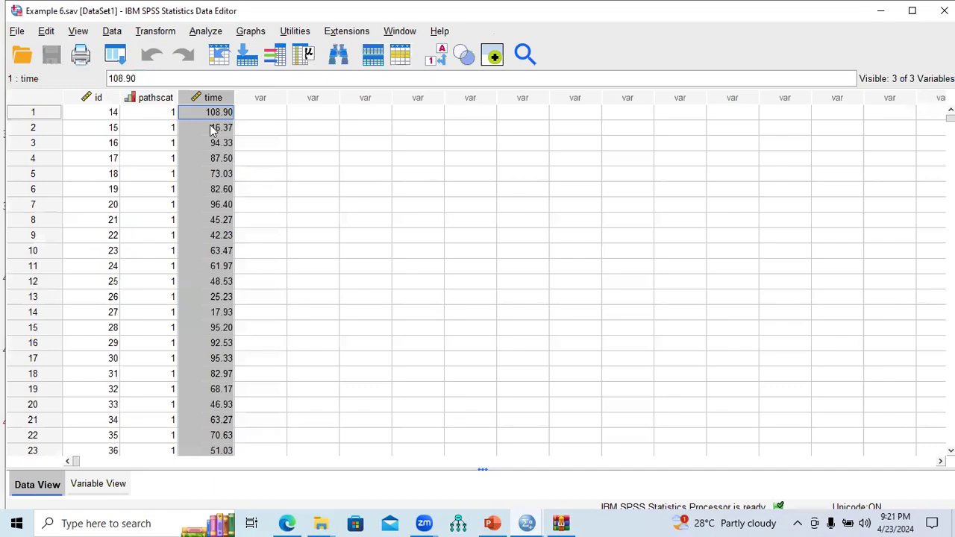
left_click(22, 33)
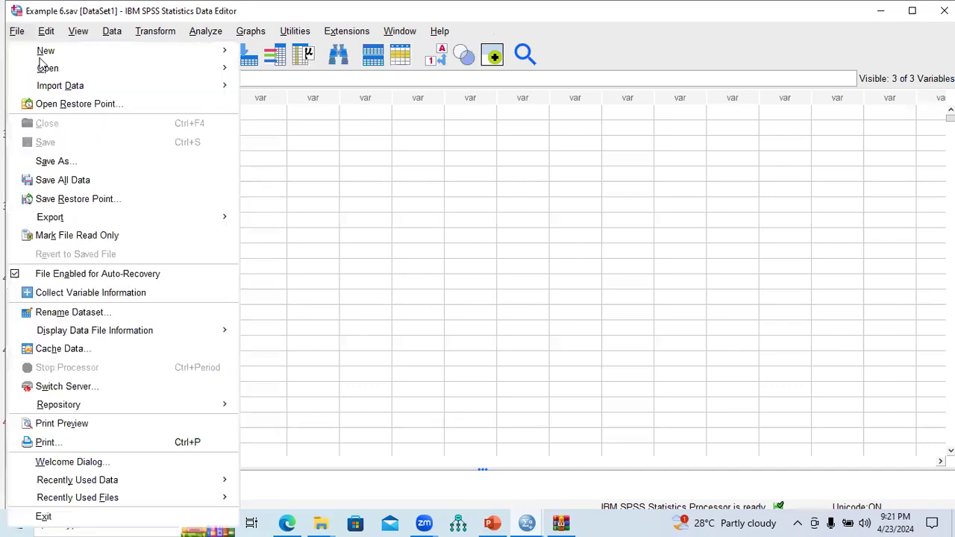
mouse_move(47, 71)
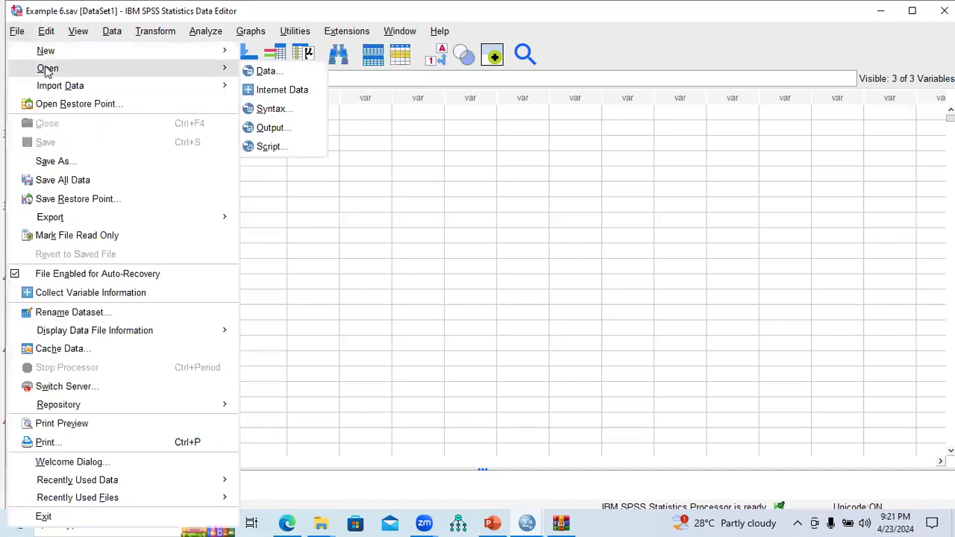
left_click(262, 75)
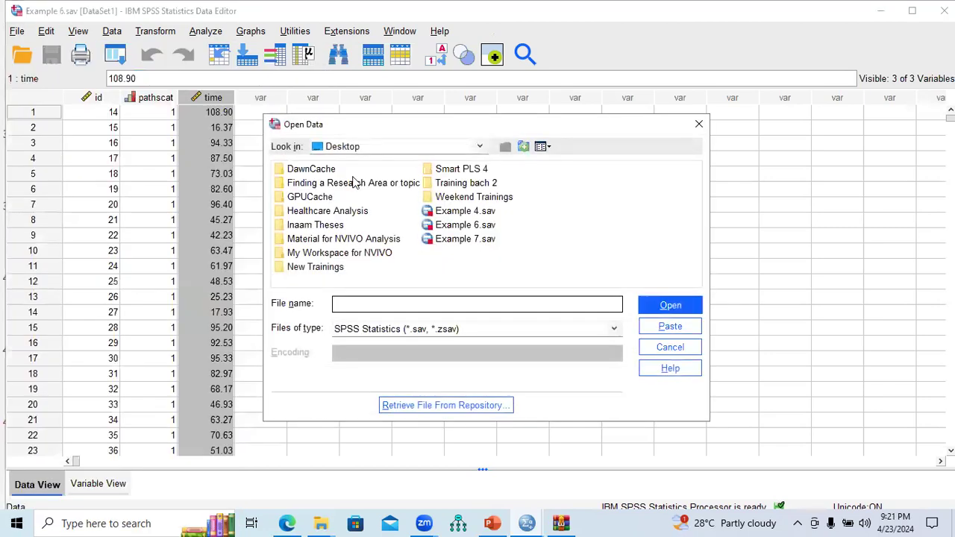
left_click(440, 245)
double_click(439, 246)
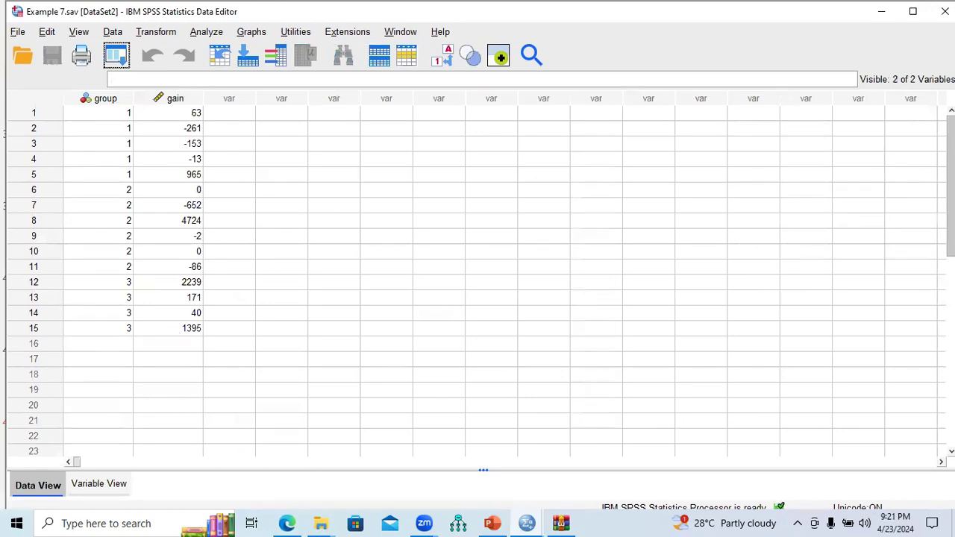
Inspect the group and gain columns, then highlight the Example 7 drill task wording on the PowerPoint slide.
left_click(116, 104)
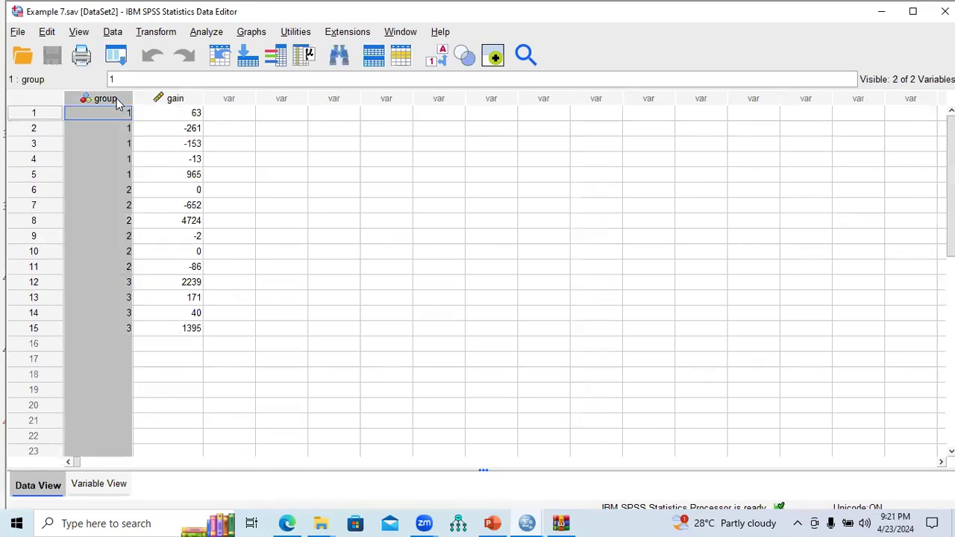
left_click(179, 103)
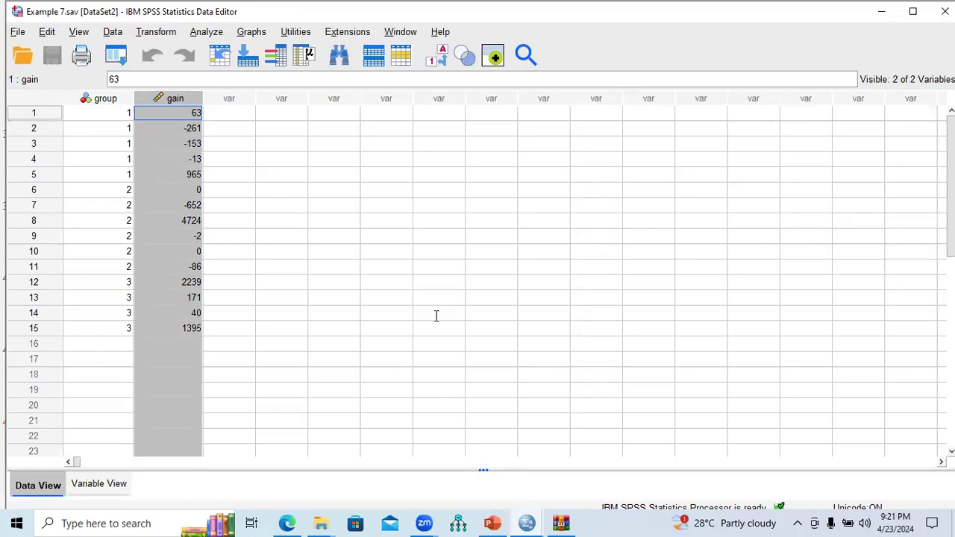
key("alt+Tab")
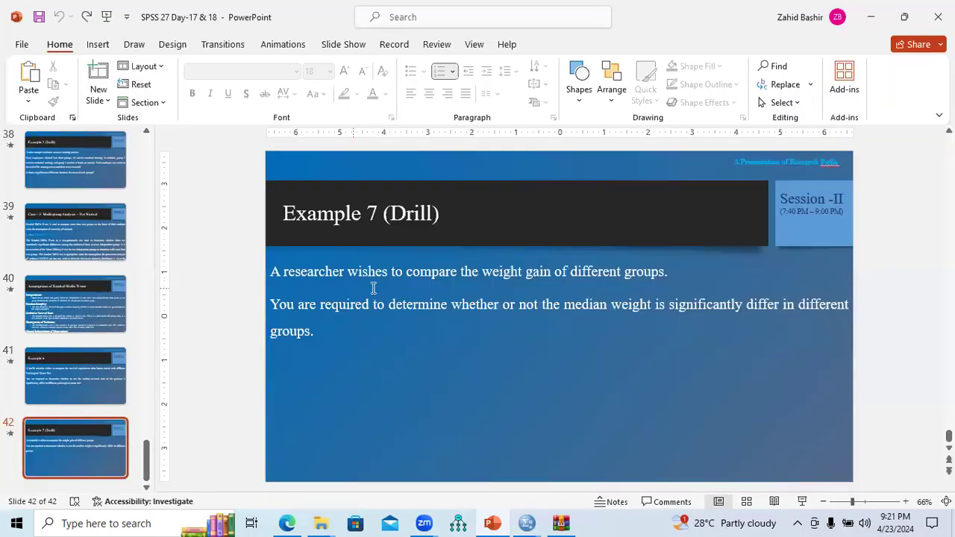
left_click_drag(466, 273, 672, 279)
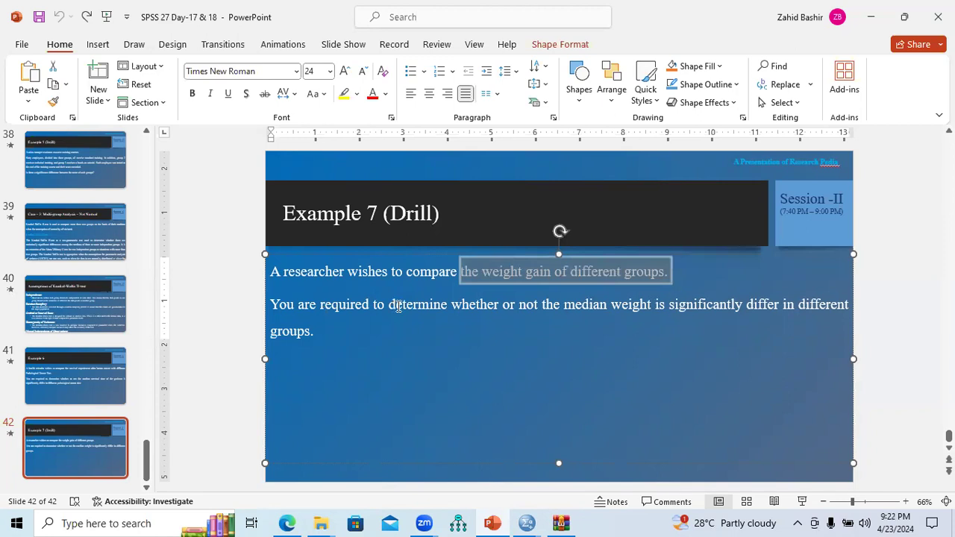
left_click_drag(450, 306, 495, 325)
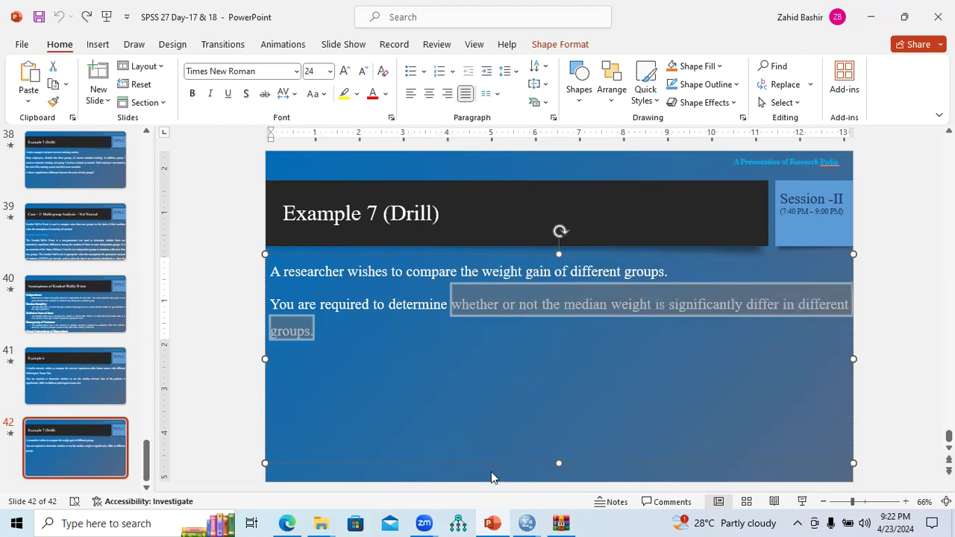
Open the One-Sample Kolmogorov-Smirnov test and add Weight gain over last month as the test variable.
left_click(526, 520)
left_click(632, 477)
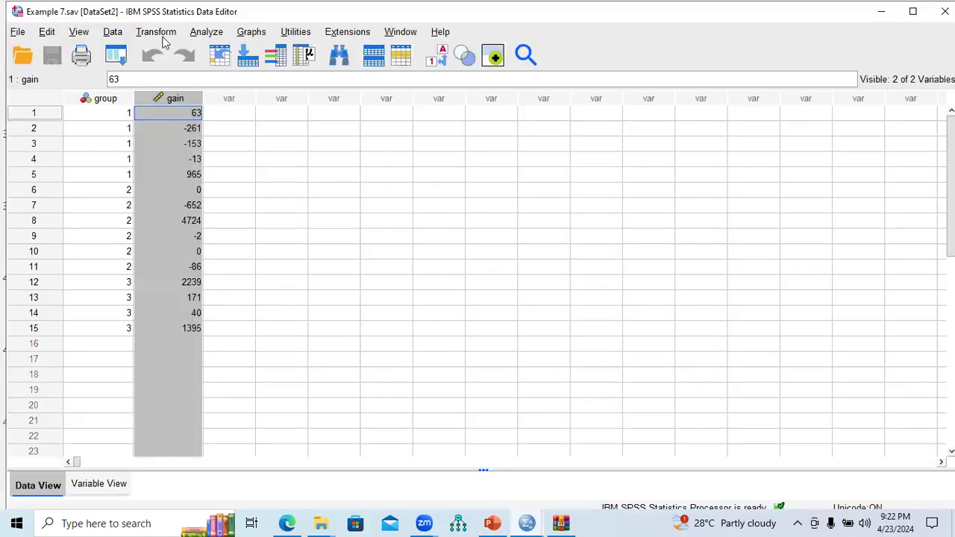
left_click(206, 34)
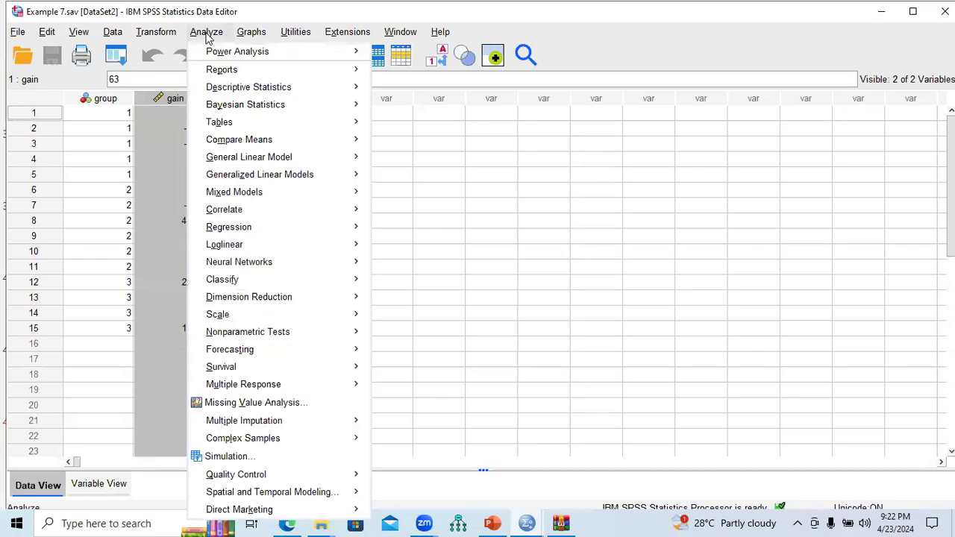
mouse_move(236, 334)
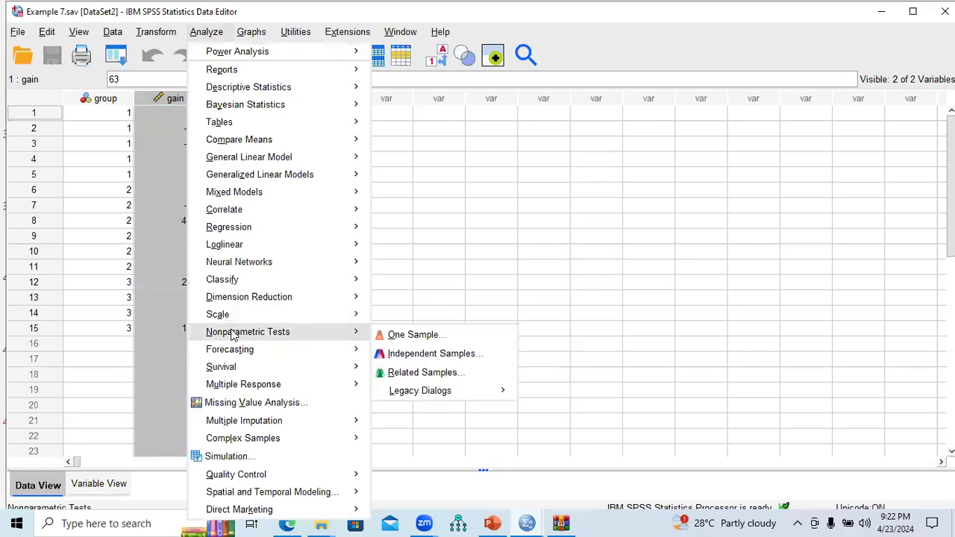
mouse_move(448, 392)
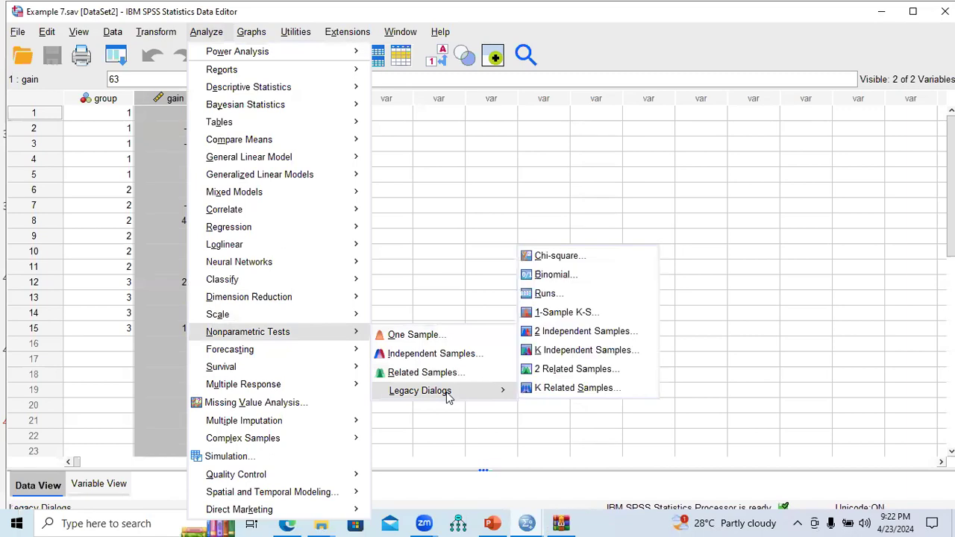
left_click(569, 316)
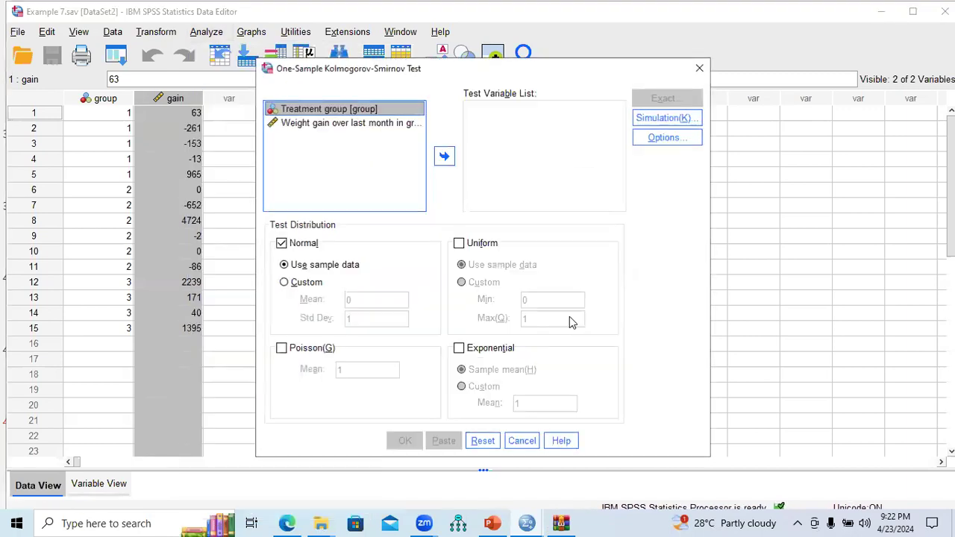
left_click(355, 124)
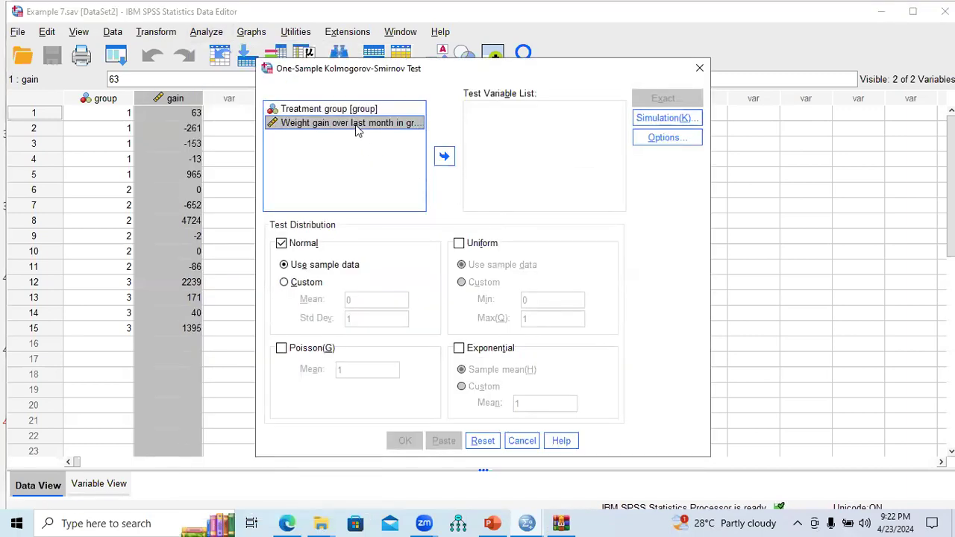
left_click(444, 156)
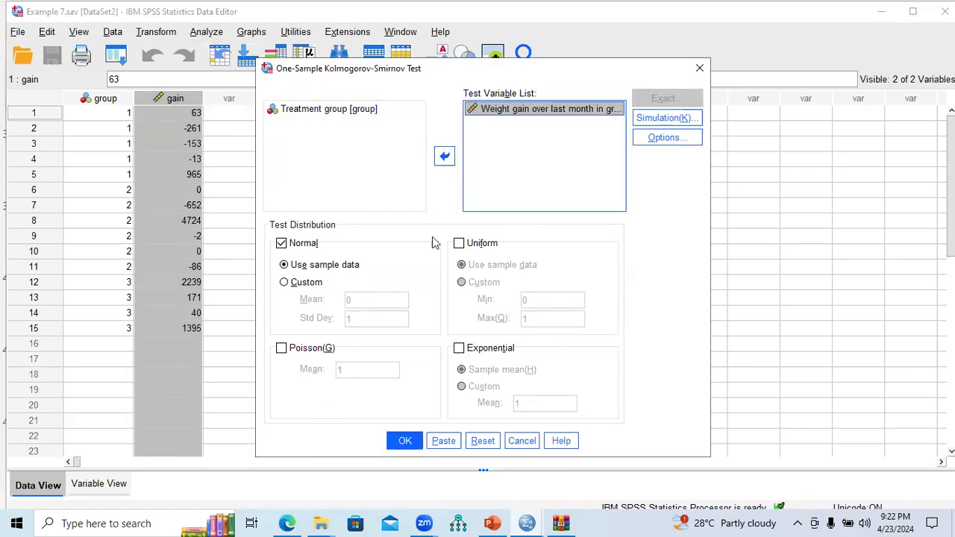
Run the One-Sample Kolmogorov-Smirnov normality test on weight gain.
left_click(404, 441)
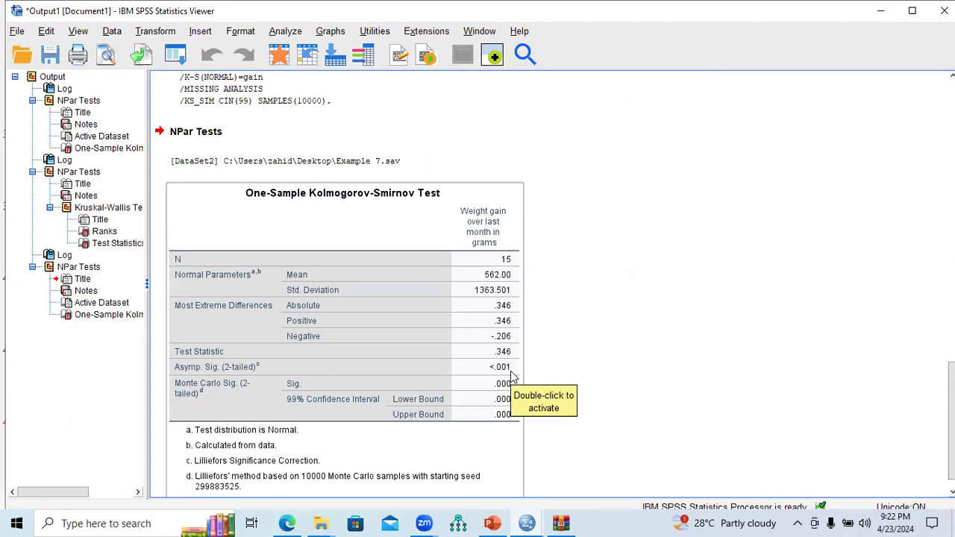
Open the K Independent Samples legacy test with weight gain as test variable and treatment group as grouping variable.
left_click(284, 38)
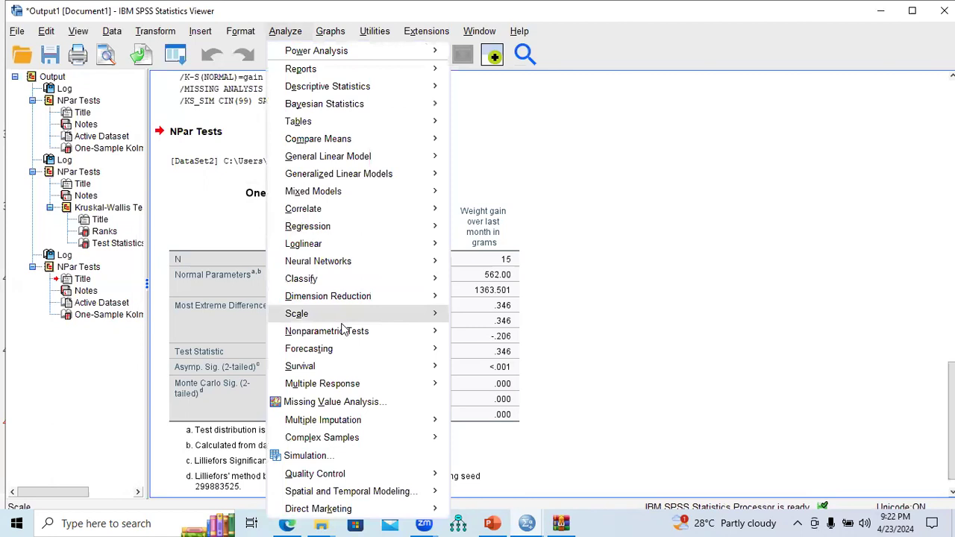
mouse_move(345, 332)
mouse_move(565, 392)
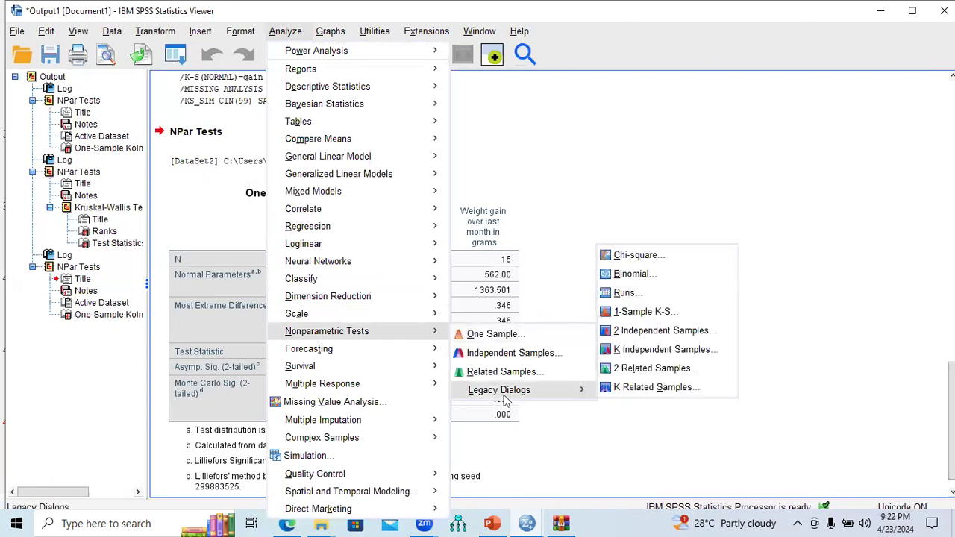
left_click(659, 351)
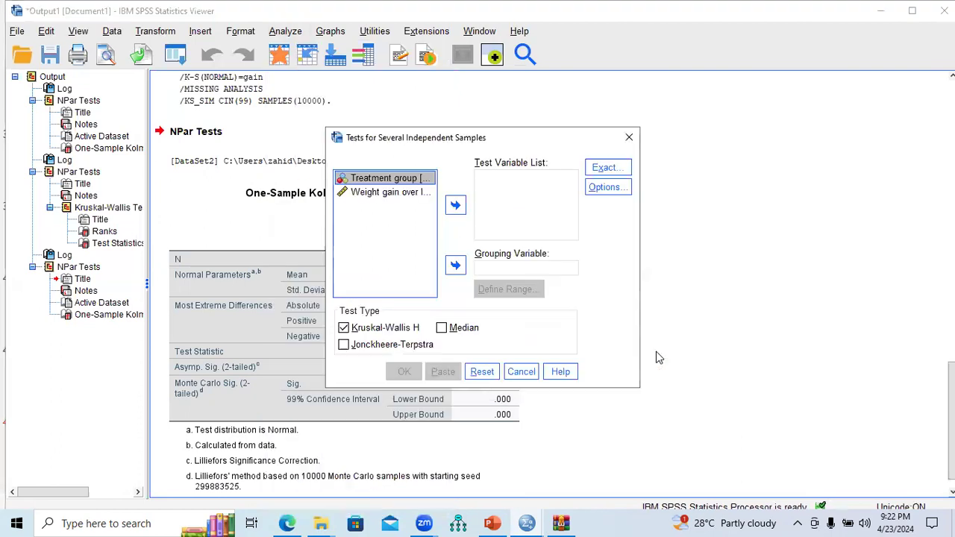
left_click(386, 196)
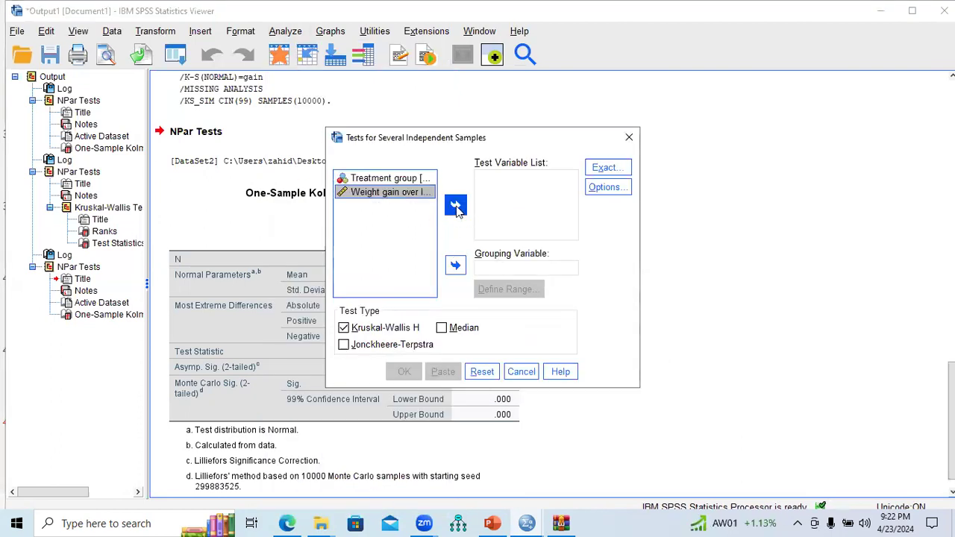
left_click(456, 207)
left_click(386, 180)
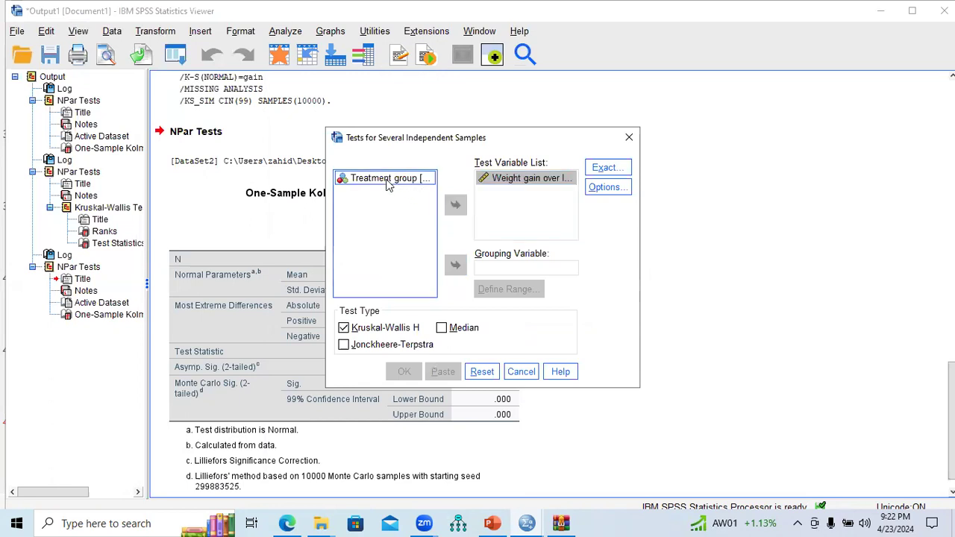
left_click(448, 266)
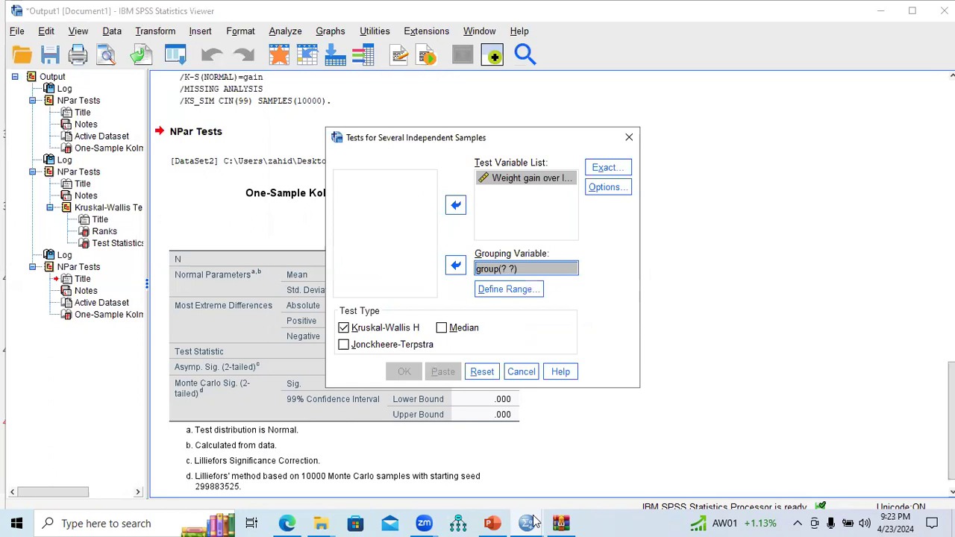
Check the group codes in the data editor, set the grouping range from 1 to 3, and run the Kruskal-Wallis H test.
mouse_move(534, 521)
left_click(649, 481)
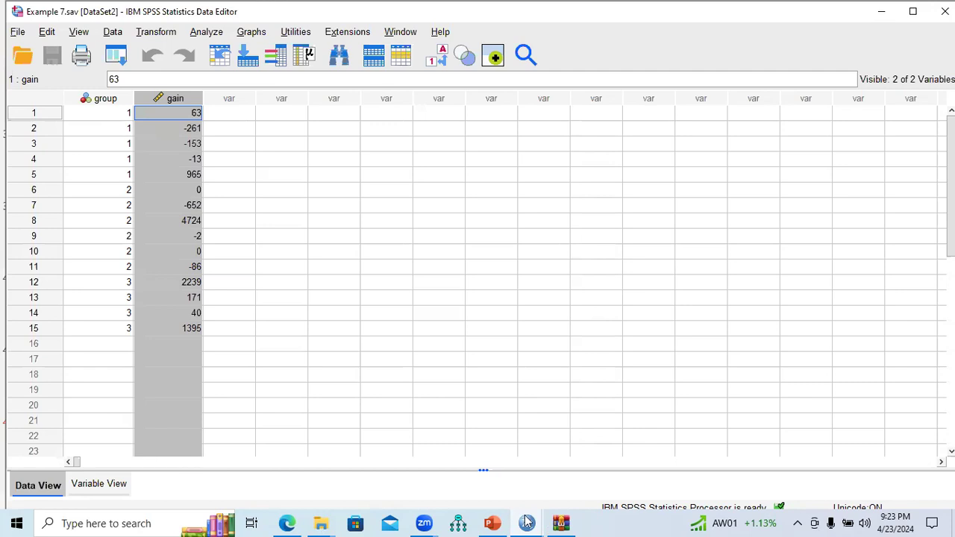
left_click(634, 492)
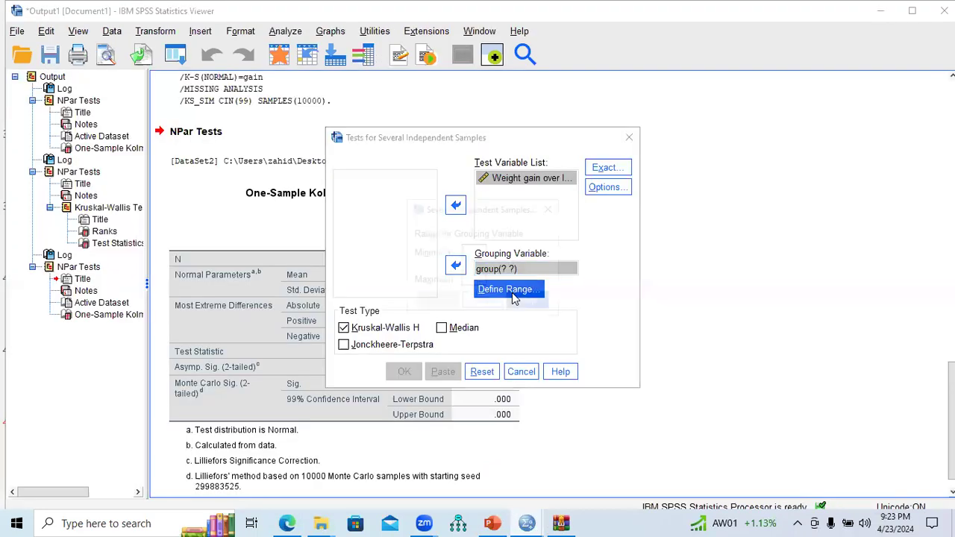
left_click(507, 290)
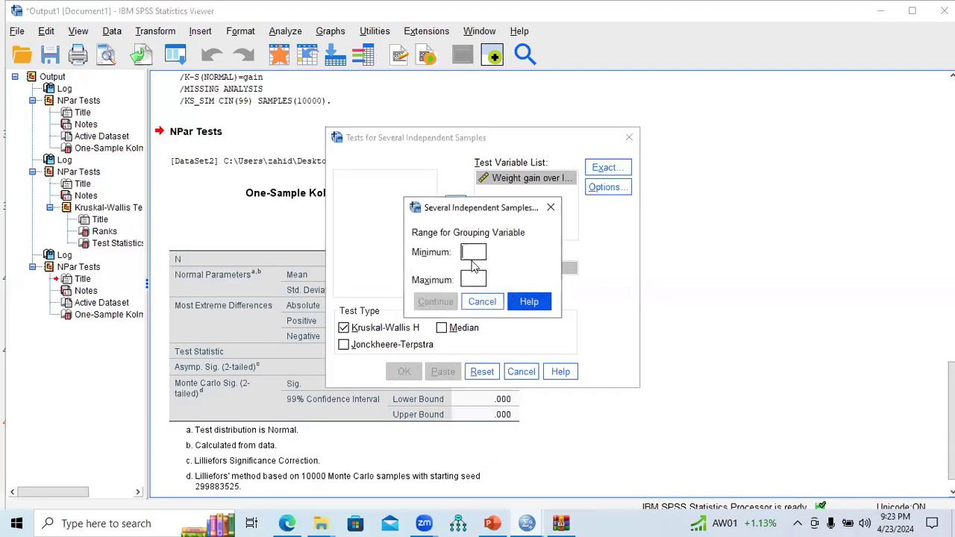
type("1 ")
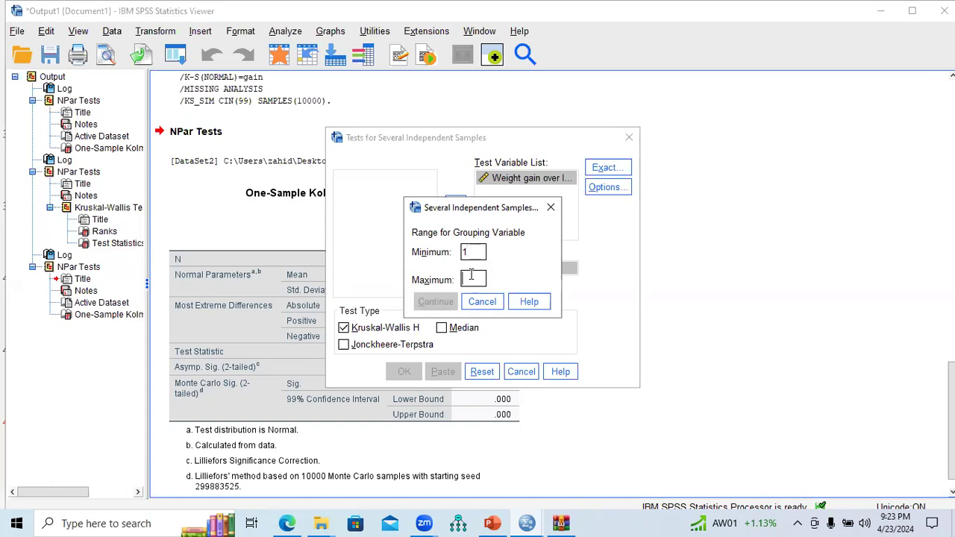
type("3")
left_click(447, 302)
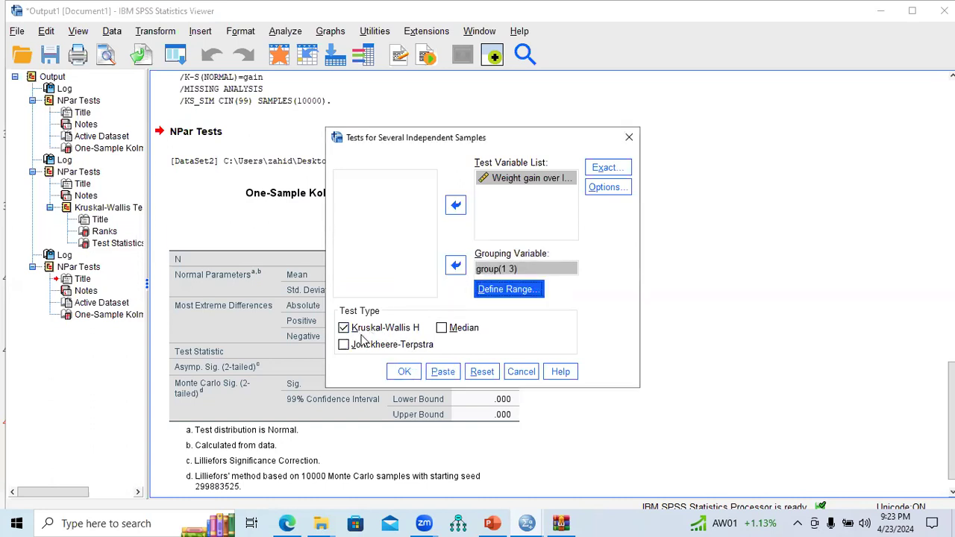
left_click(403, 373)
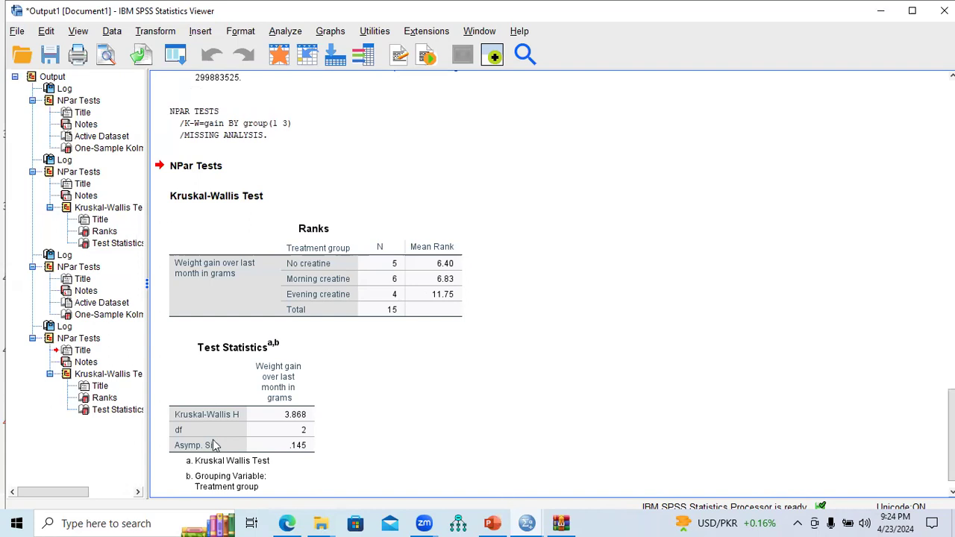
Switch to PowerPoint and open the Overall Contents of SPSS 27 Training slide.
key("alt+Tab")
scroll(153, 179, "up", 10)
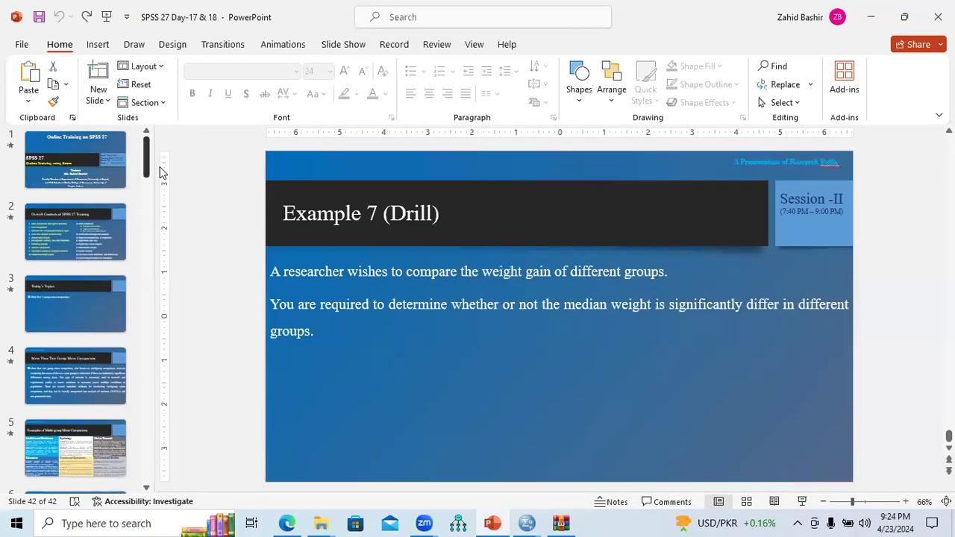
left_click(107, 235)
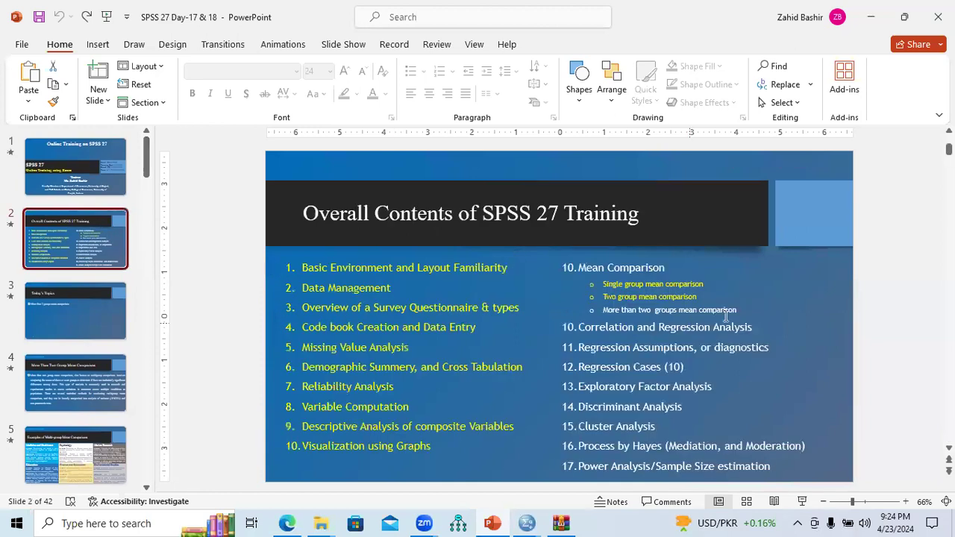
Highlight the 'More than two groups mean comparison' item on the contents slide, then undo the highlight.
left_click_drag(744, 312, 607, 314)
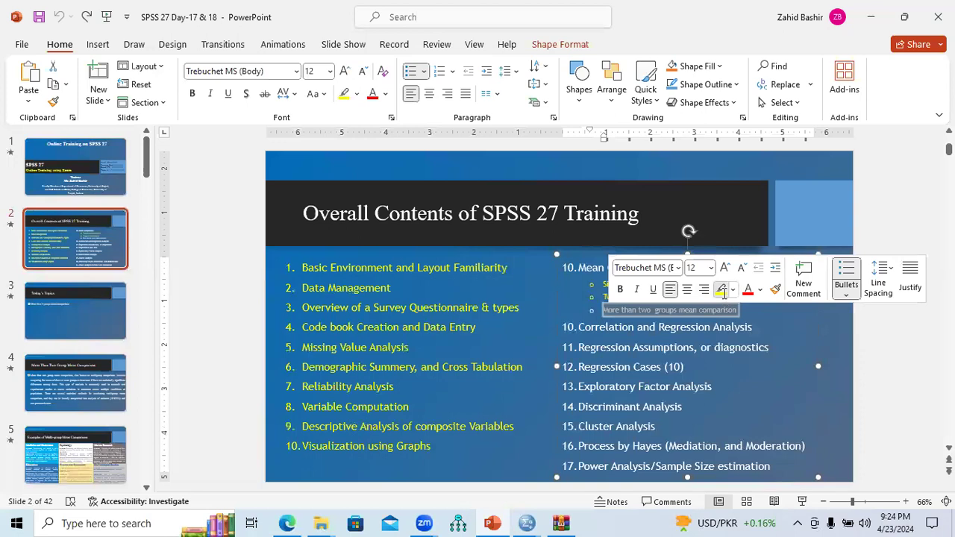
left_click(720, 290)
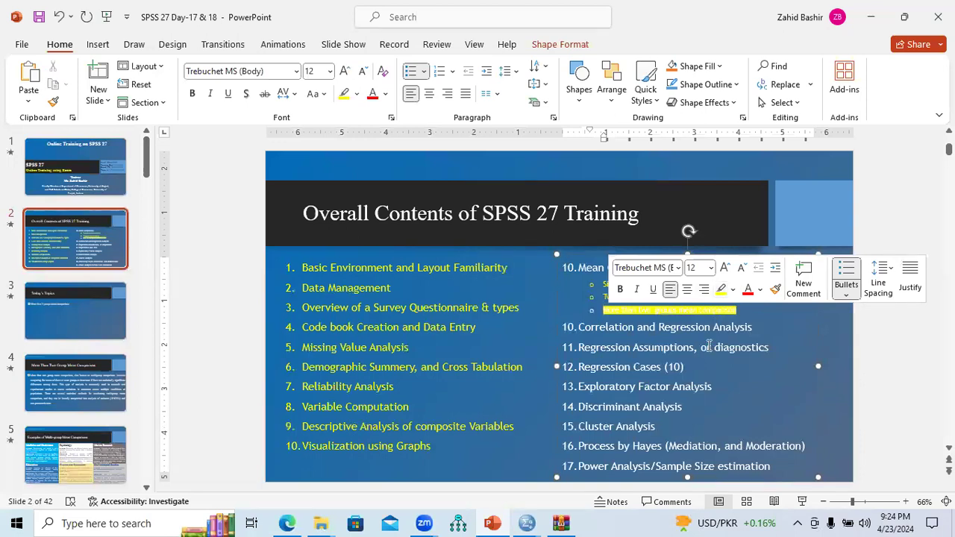
key("ctrl+z")
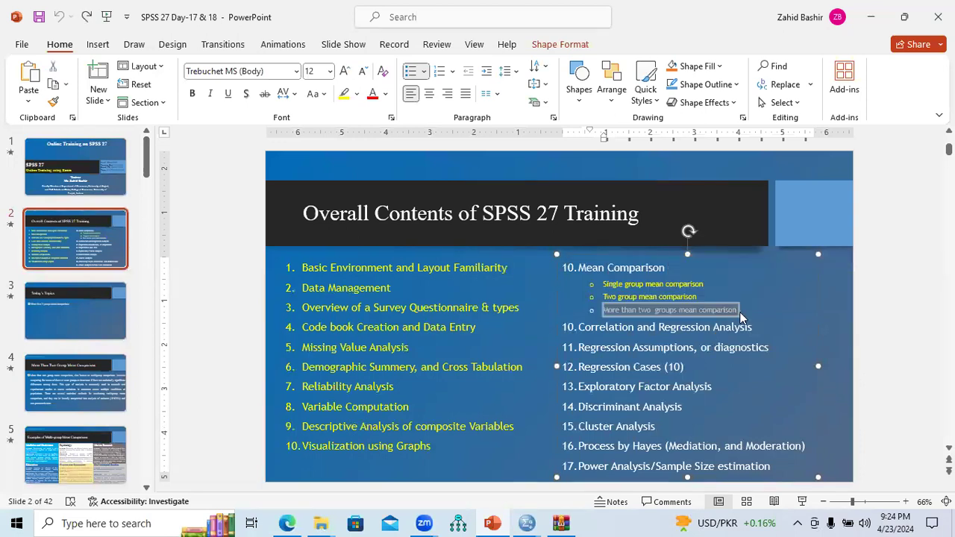
Select the 'More than two groups mean comparison' text again on the contents slide.
left_click(742, 313)
left_click_drag(743, 312, 612, 311)
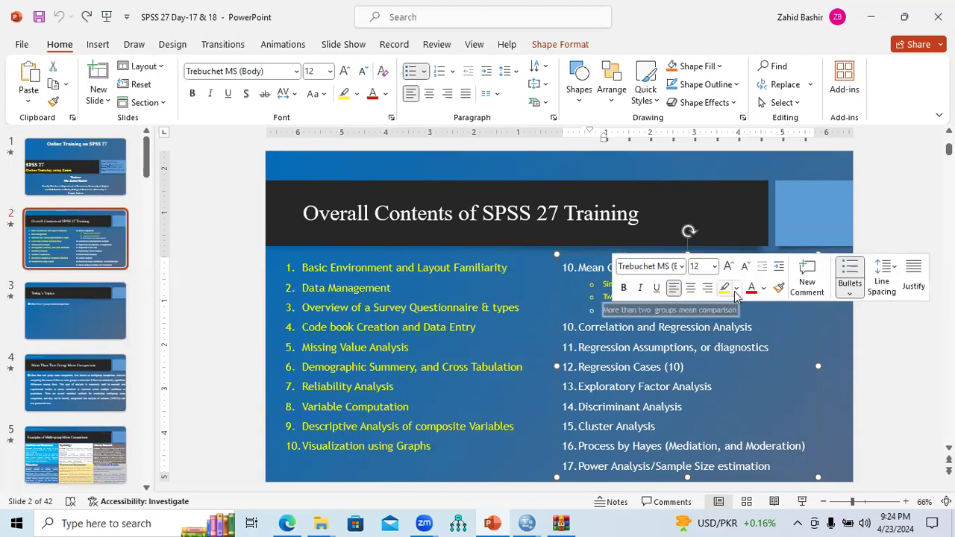